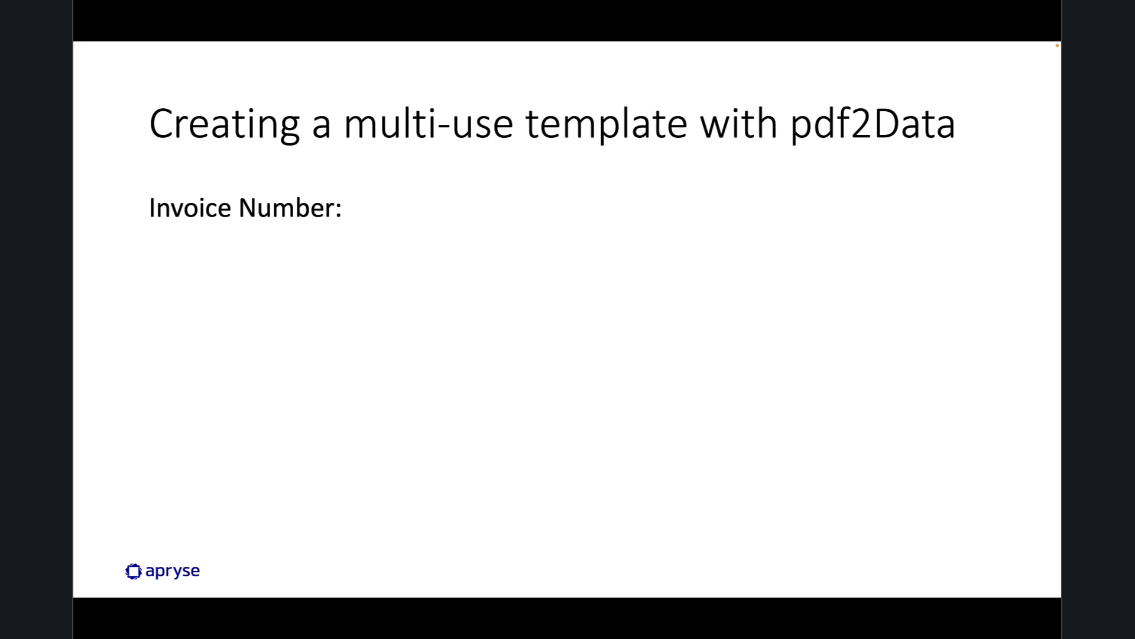
key("Right")
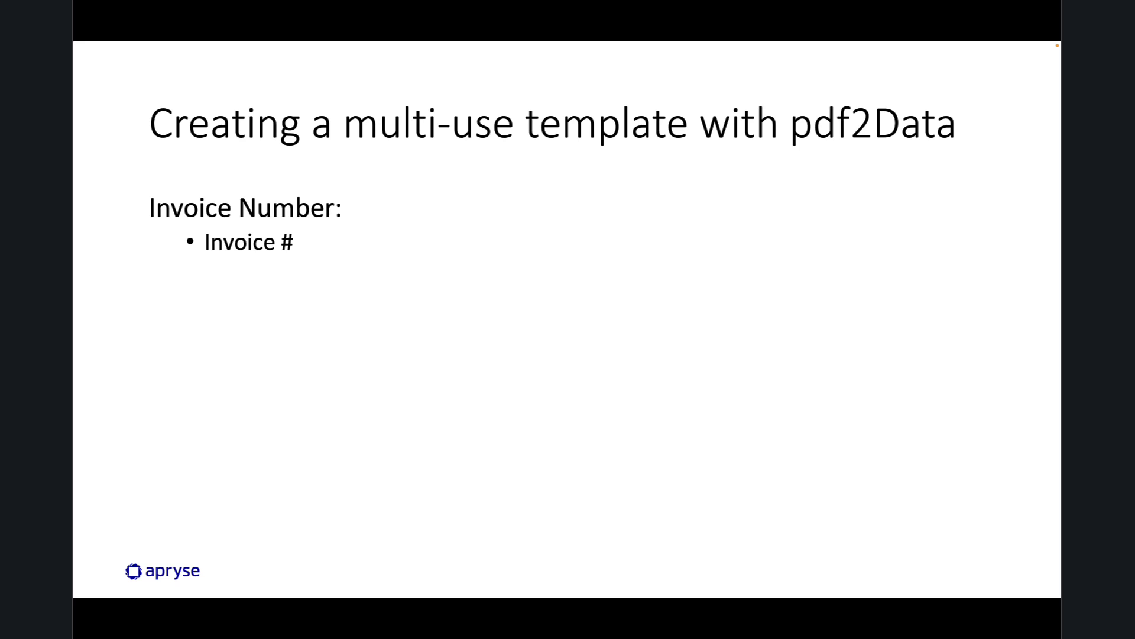
key("Right")
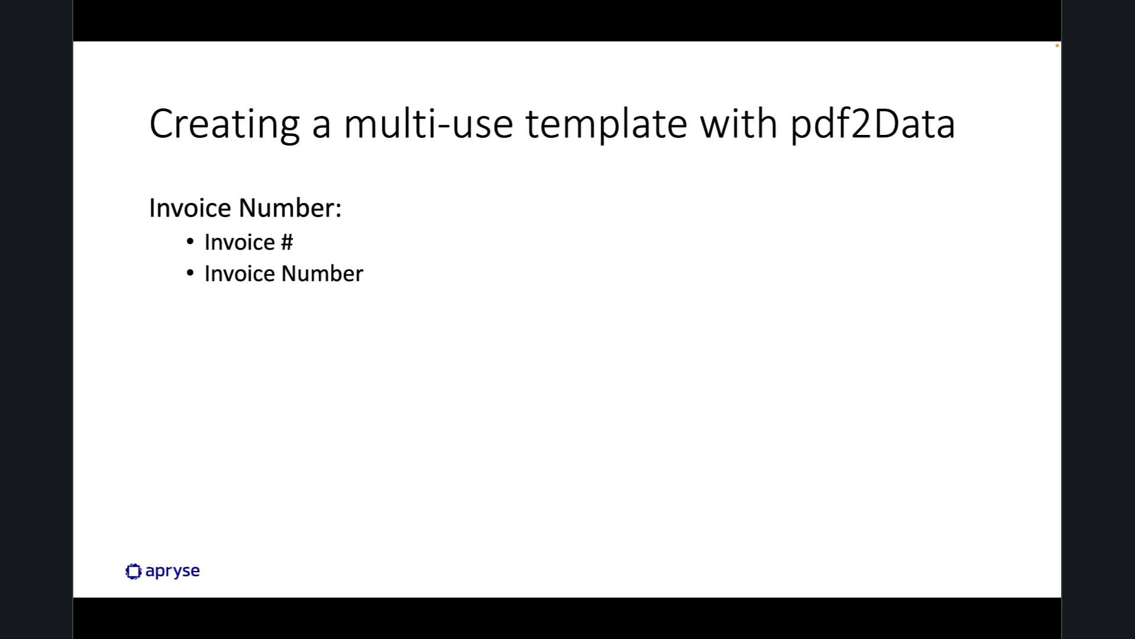
key("Right")
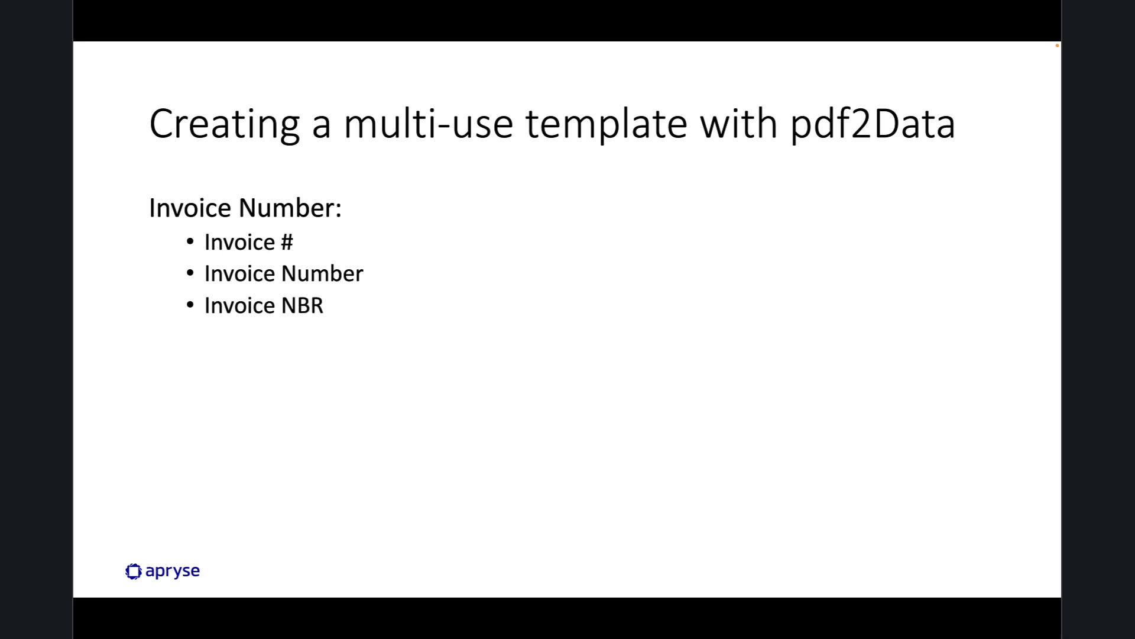
key("Right")
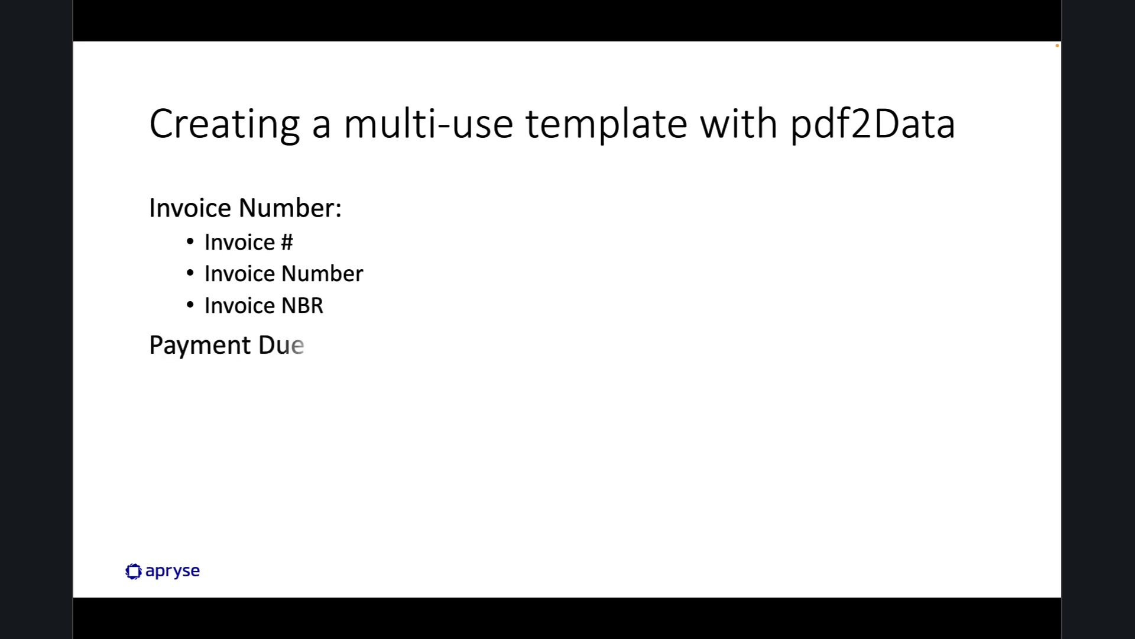
key("Right")
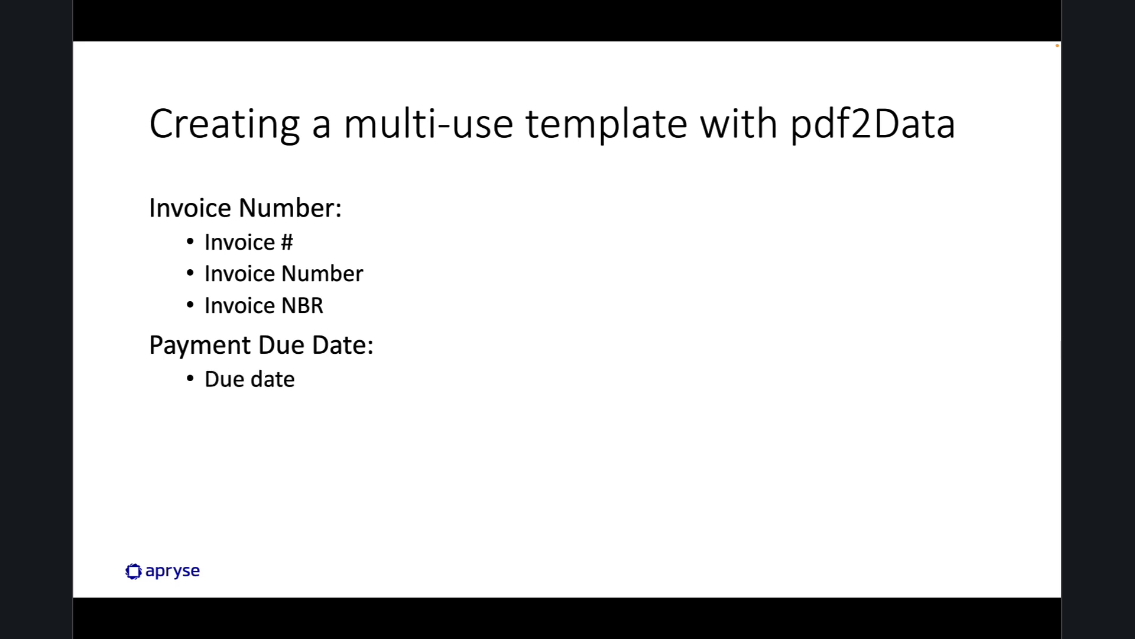
key("Right")
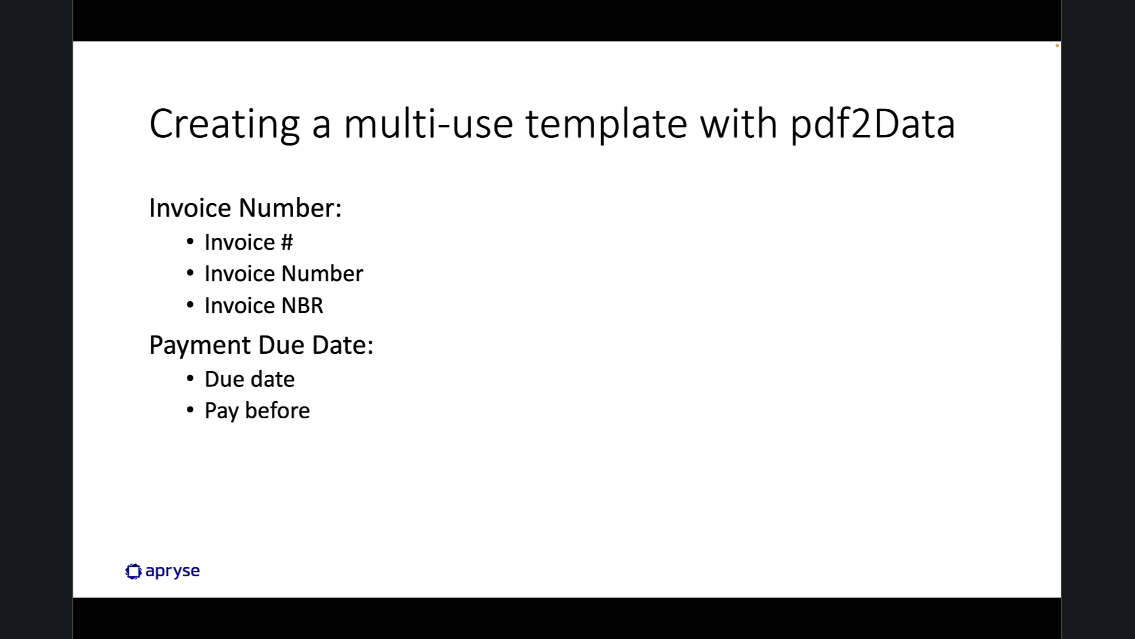
key("Right")
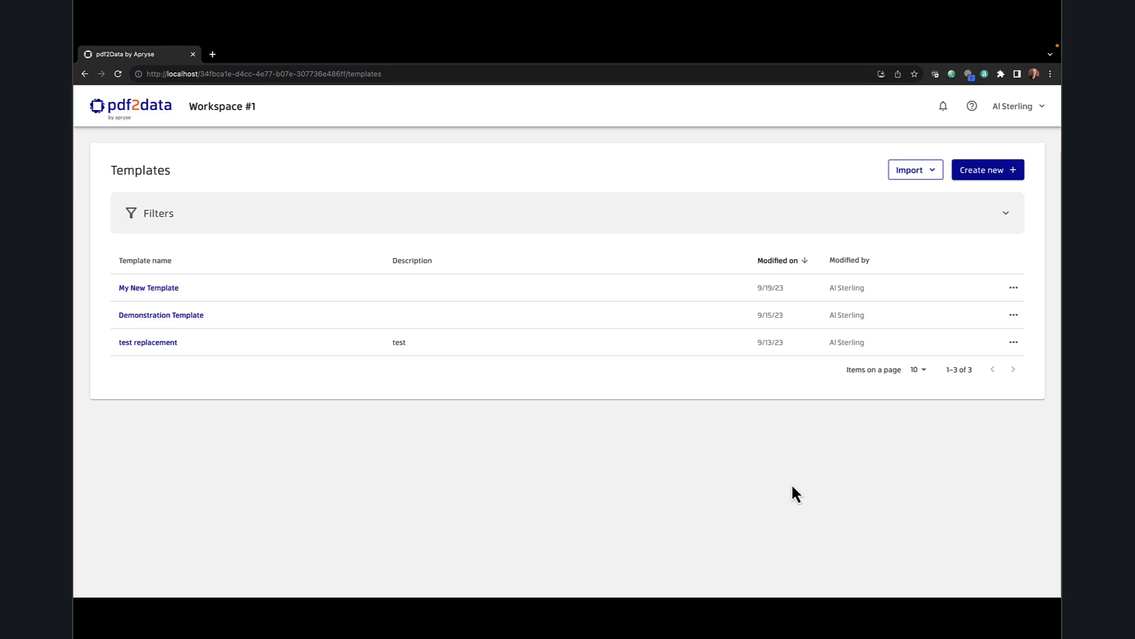
Create a new template named Multi Use from the file Paragraphs and patterns.pdf.
left_click(979, 174)
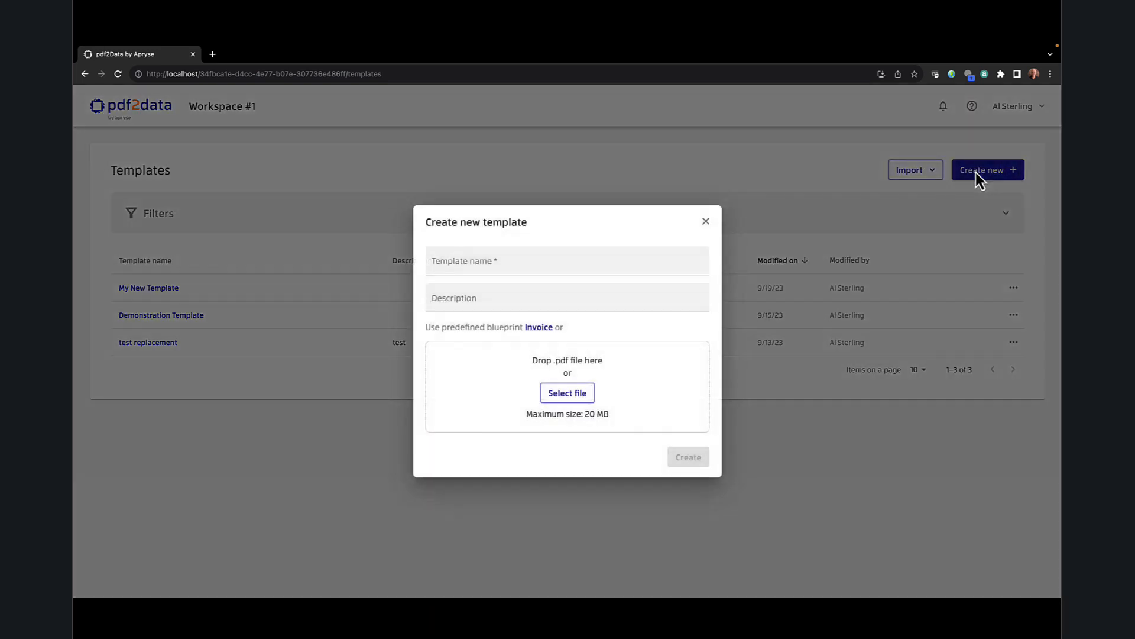
left_click(539, 264)
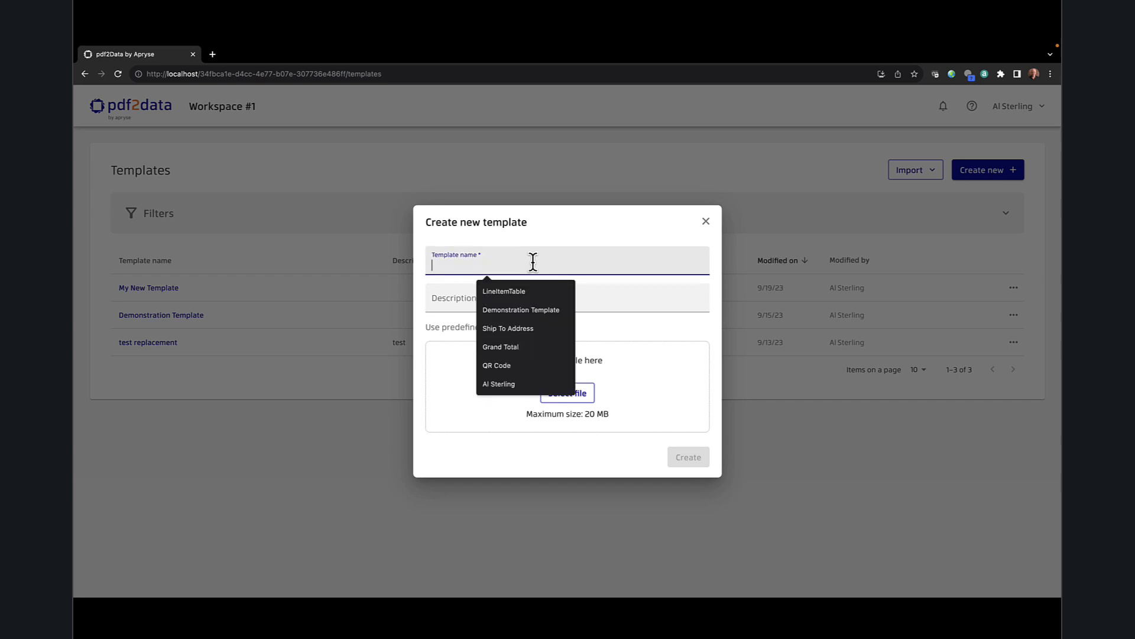
type("Multi Use")
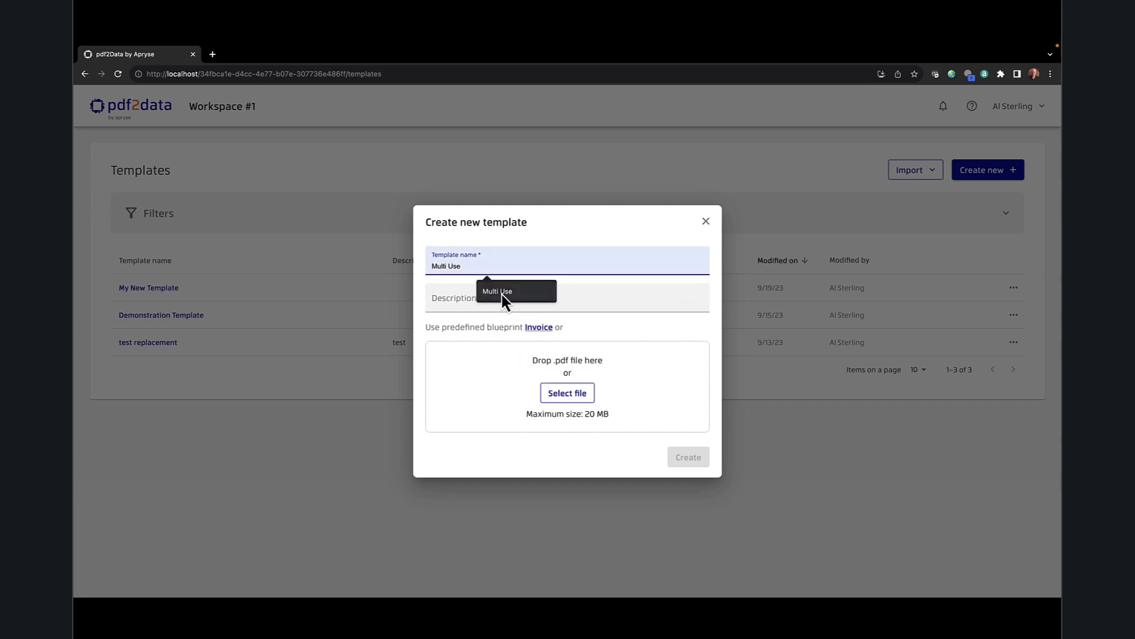
left_click(502, 294)
left_click(573, 393)
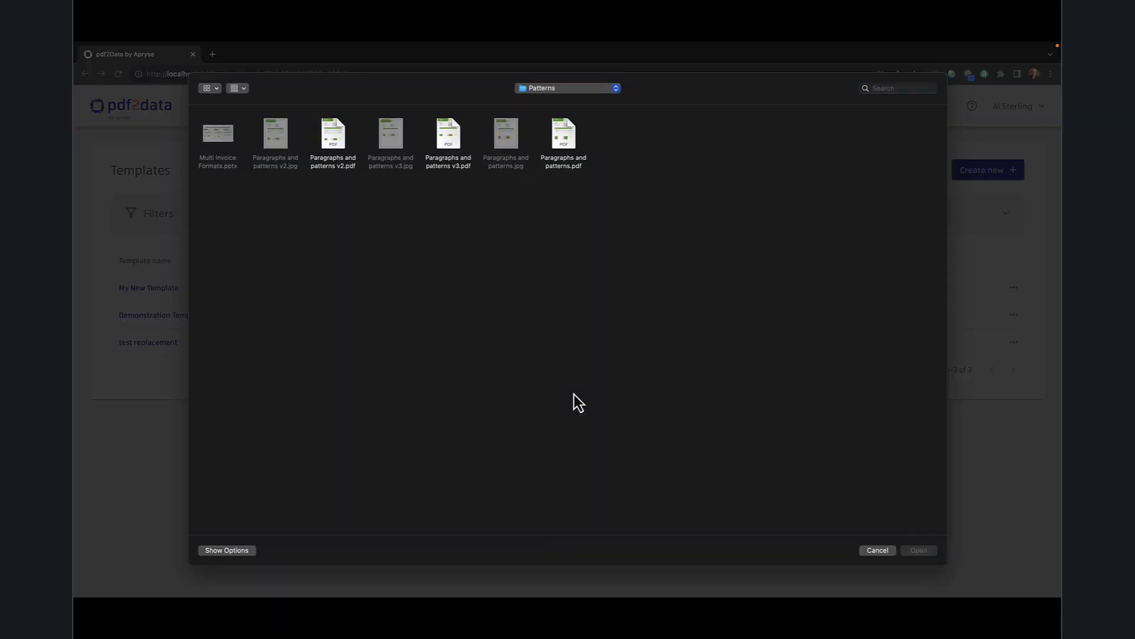
left_click(556, 139)
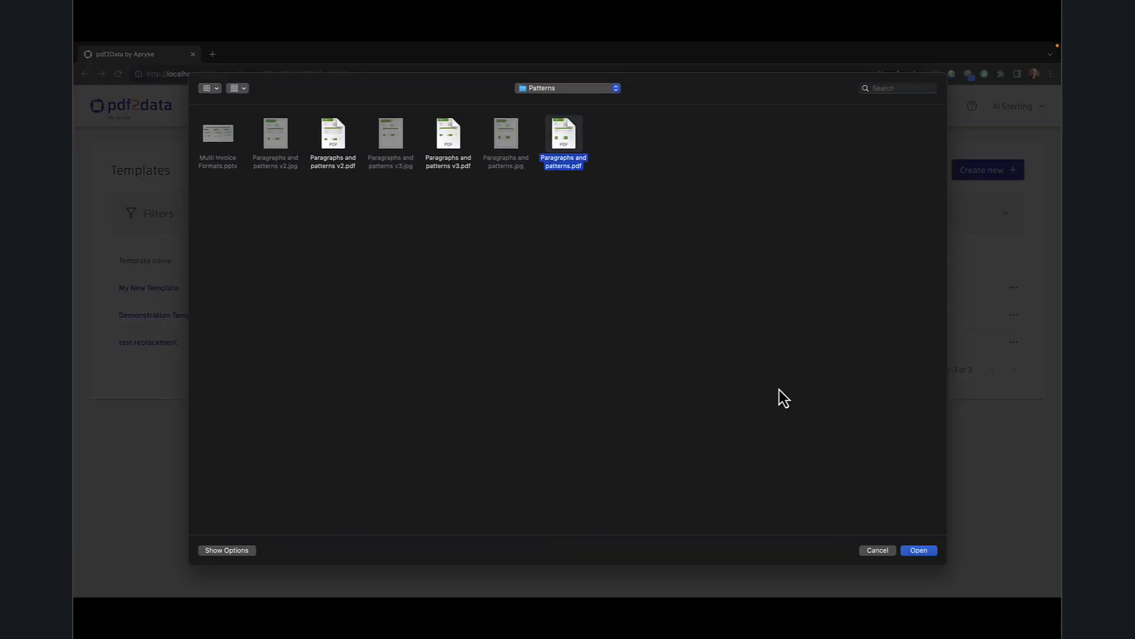
left_click(919, 551)
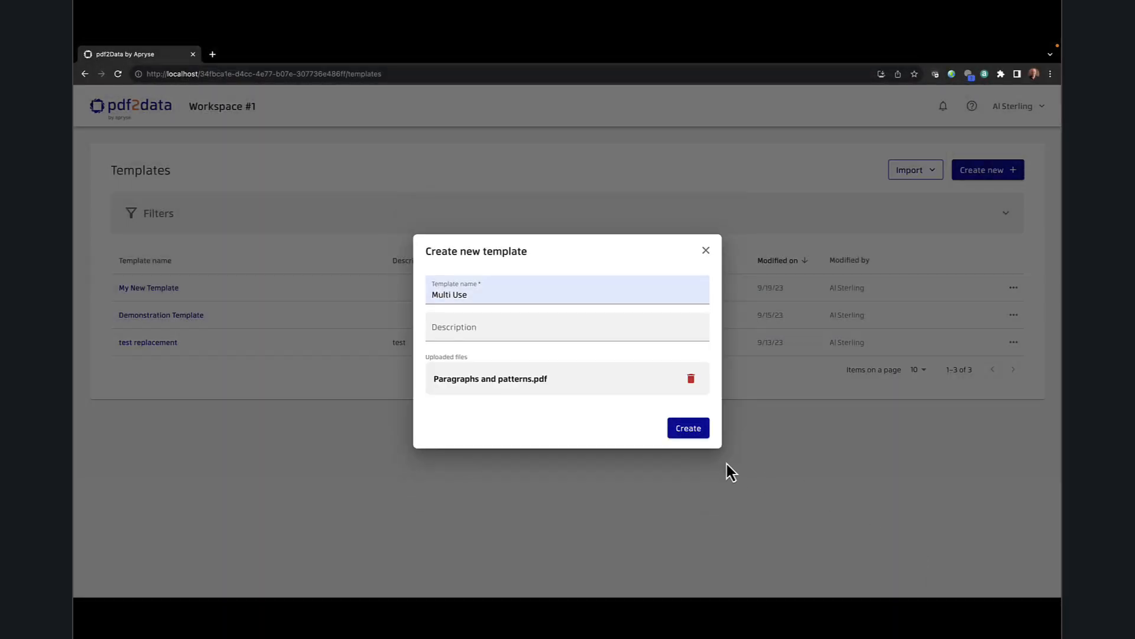
left_click(689, 432)
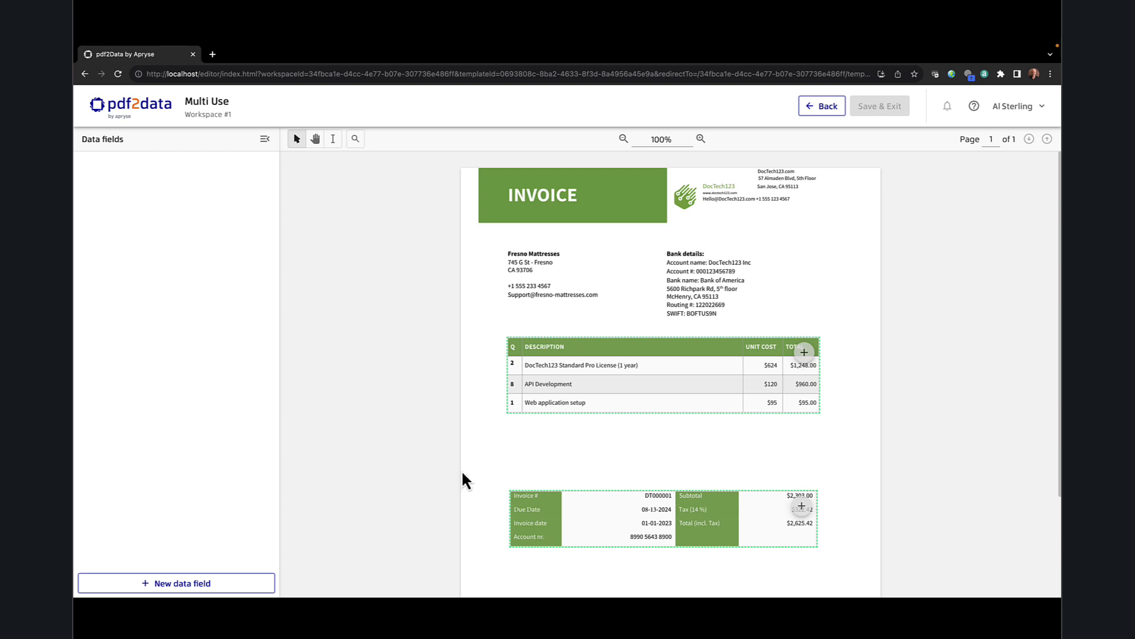
Start a new data field in the Multi Use template and name it Invoice #.
scroll(412, 495, "down", 2)
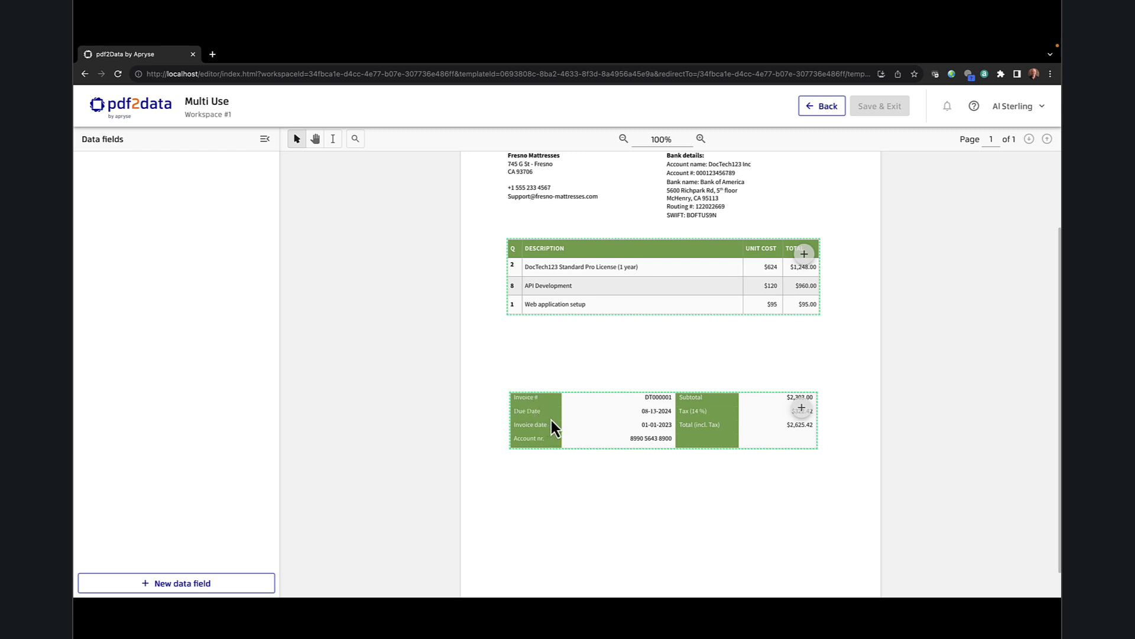
scroll(445, 434, "up", 1)
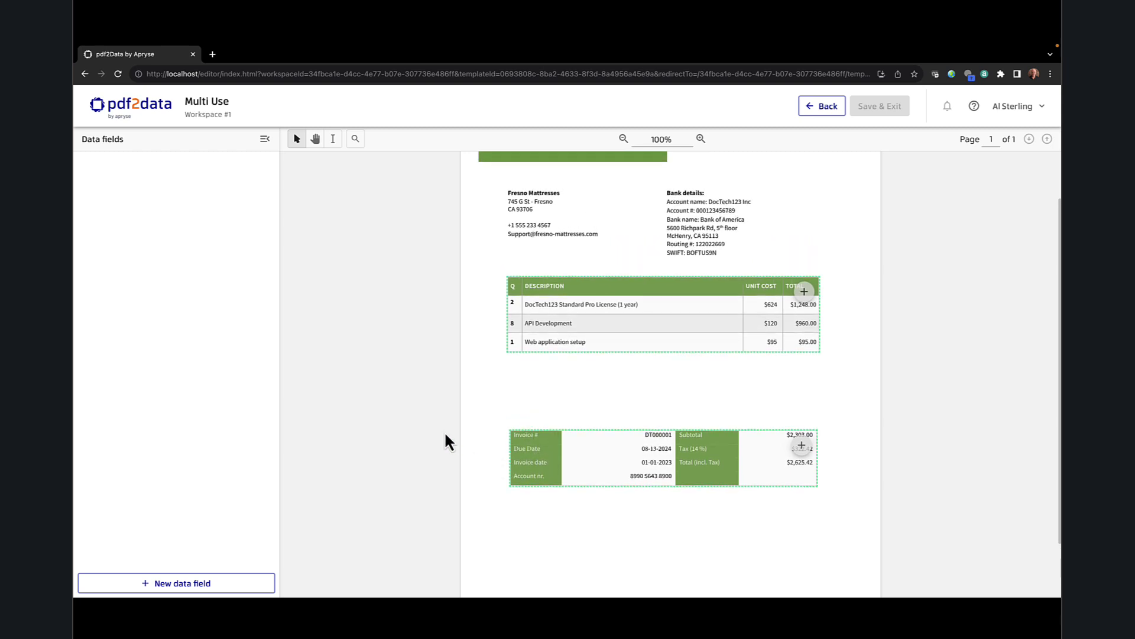
left_click(210, 585)
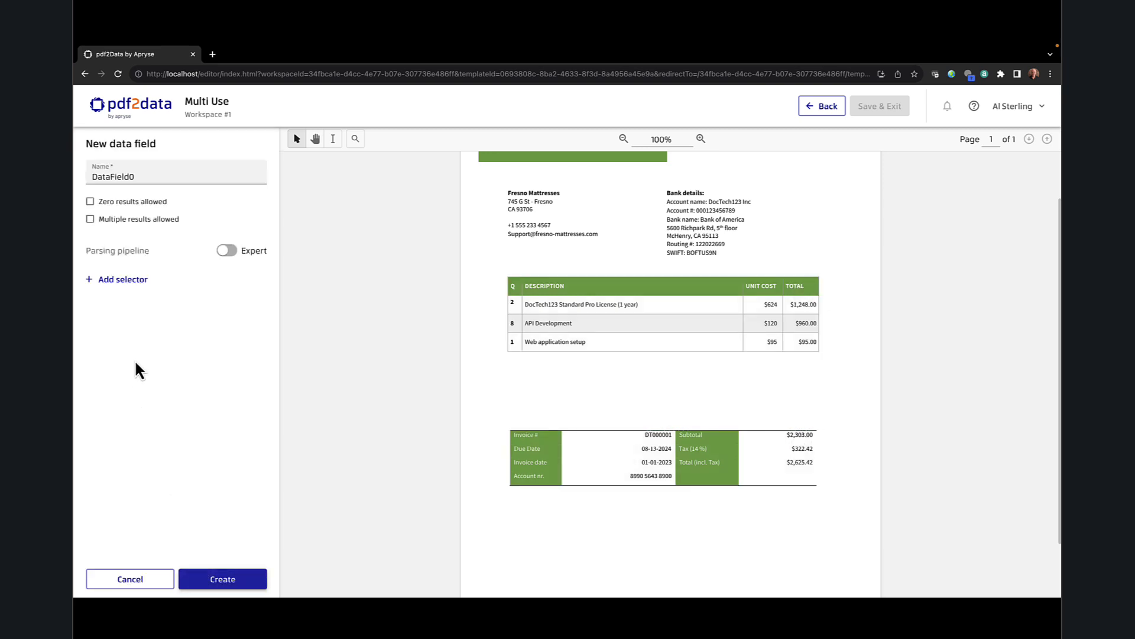
left_click(139, 175)
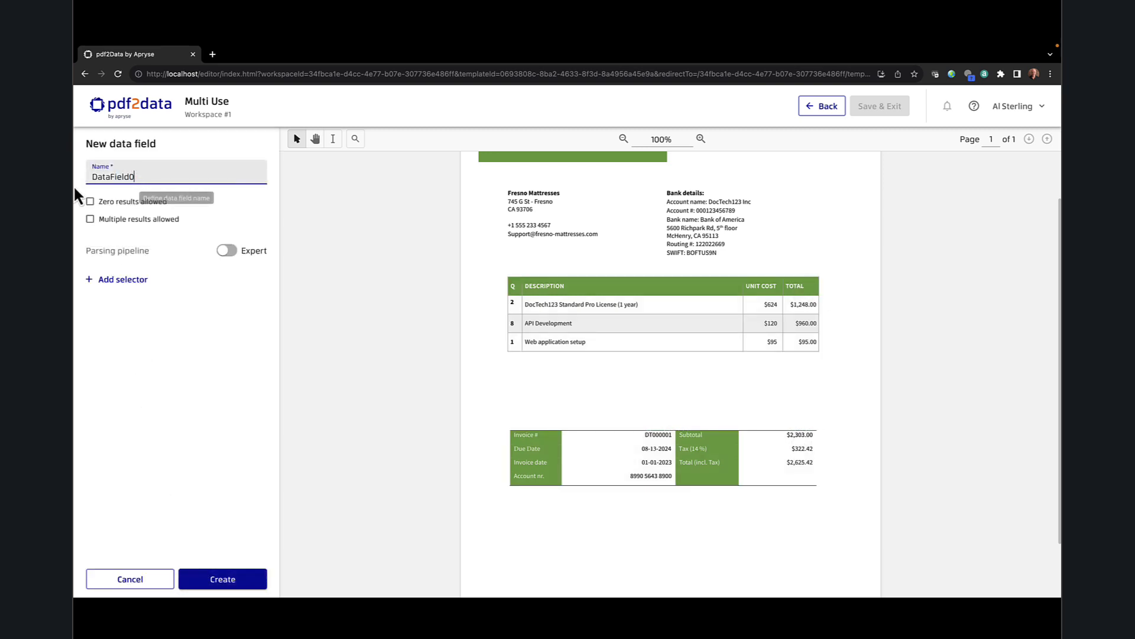
key("ctrl+a")
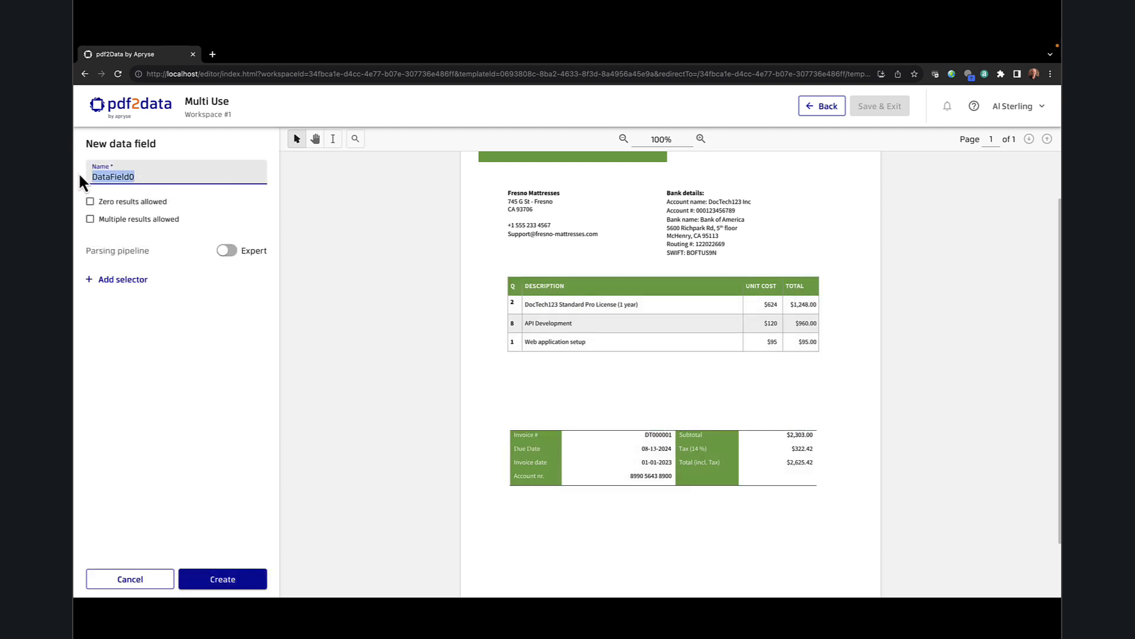
type("Invoice #")
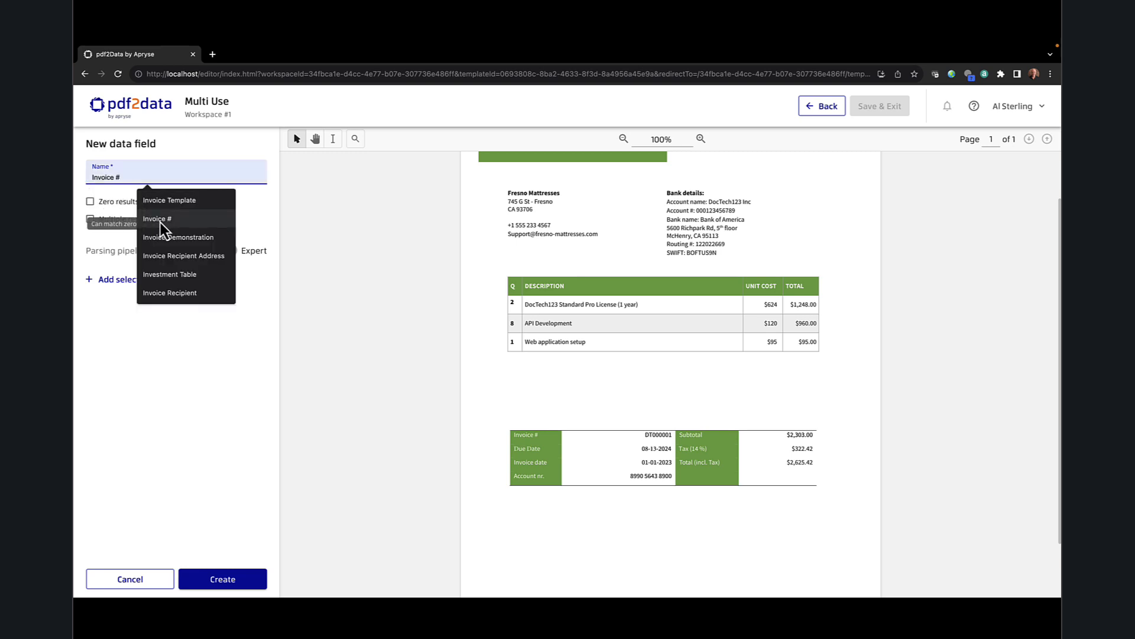
left_click(159, 219)
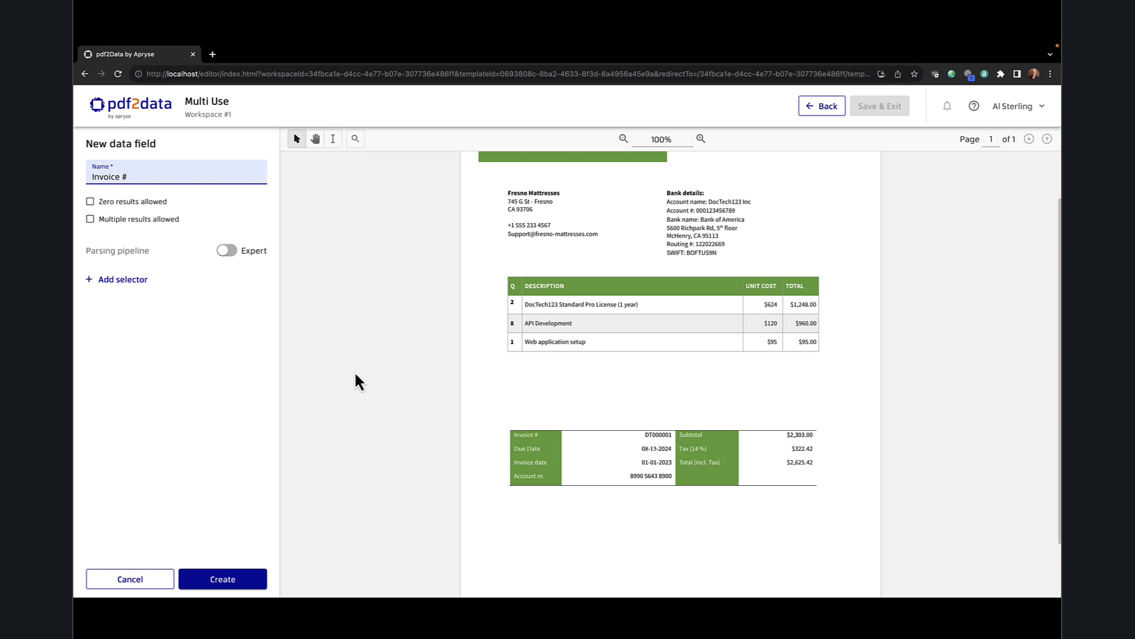
Add a Pattern finder selector to the Invoice # field and give it the prefix "Invoice #".
left_click(131, 280)
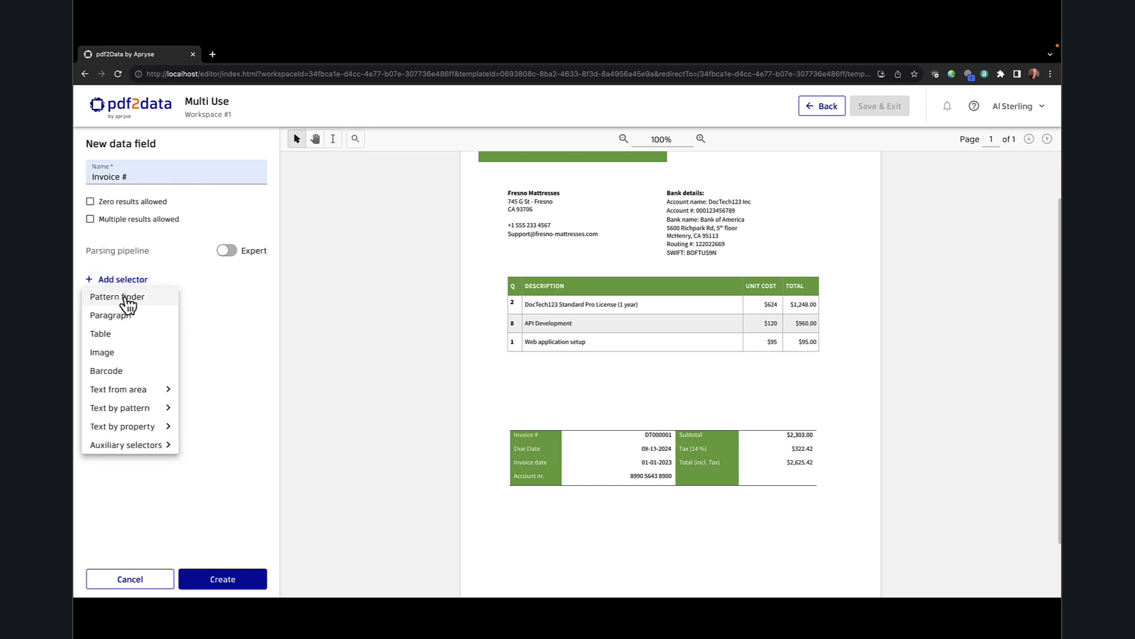
left_click(124, 303)
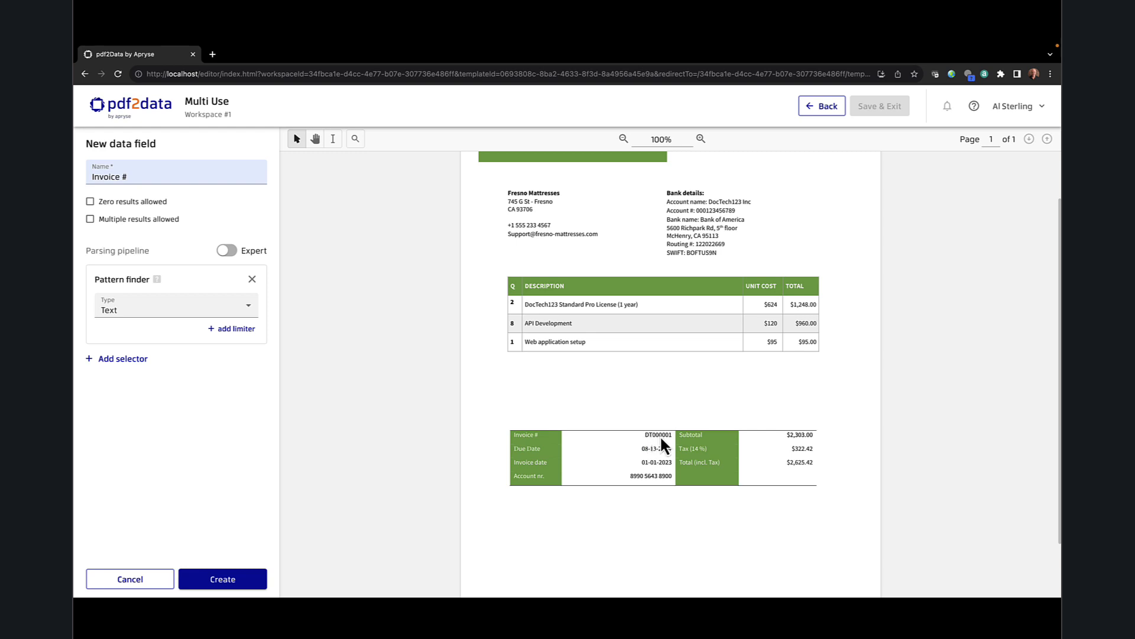
left_click(241, 328)
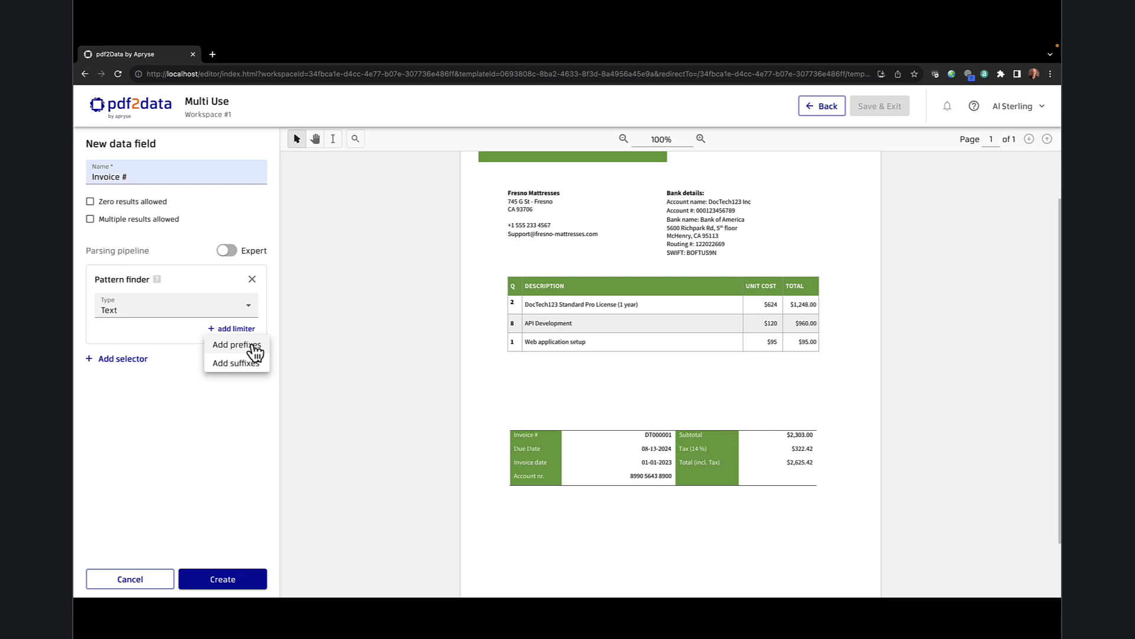
left_click(254, 346)
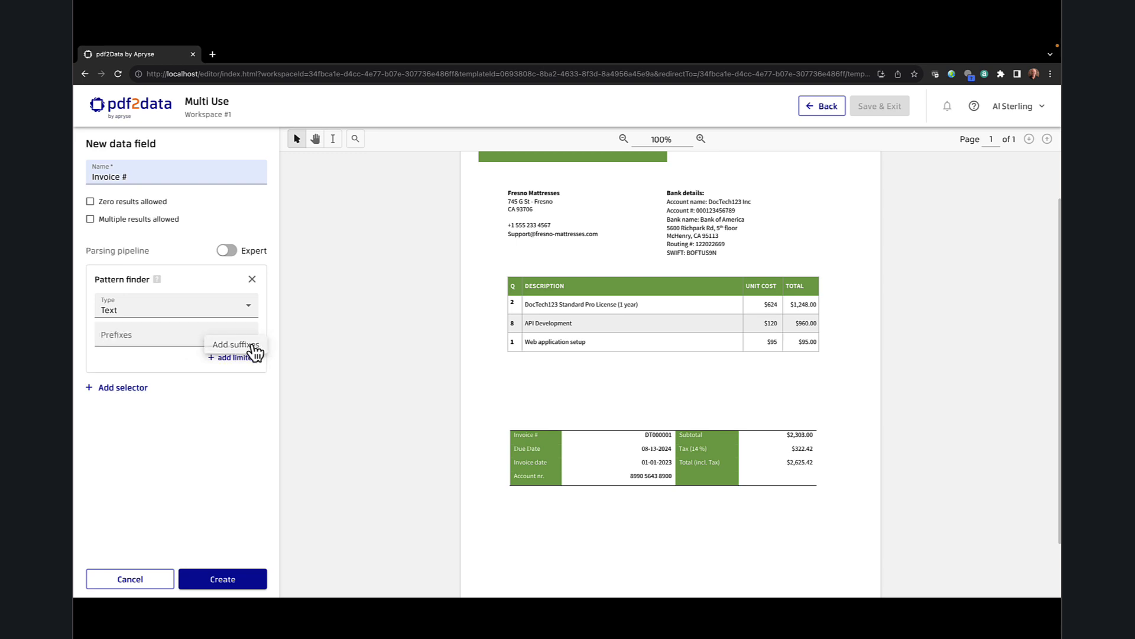
left_click(137, 336)
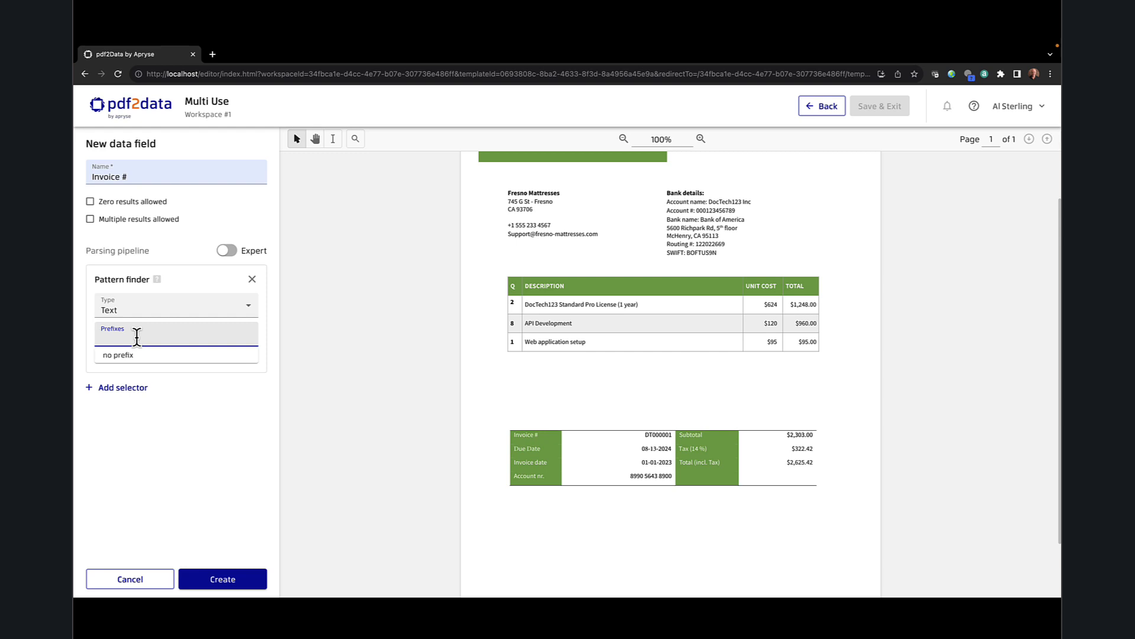
type("Invoice")
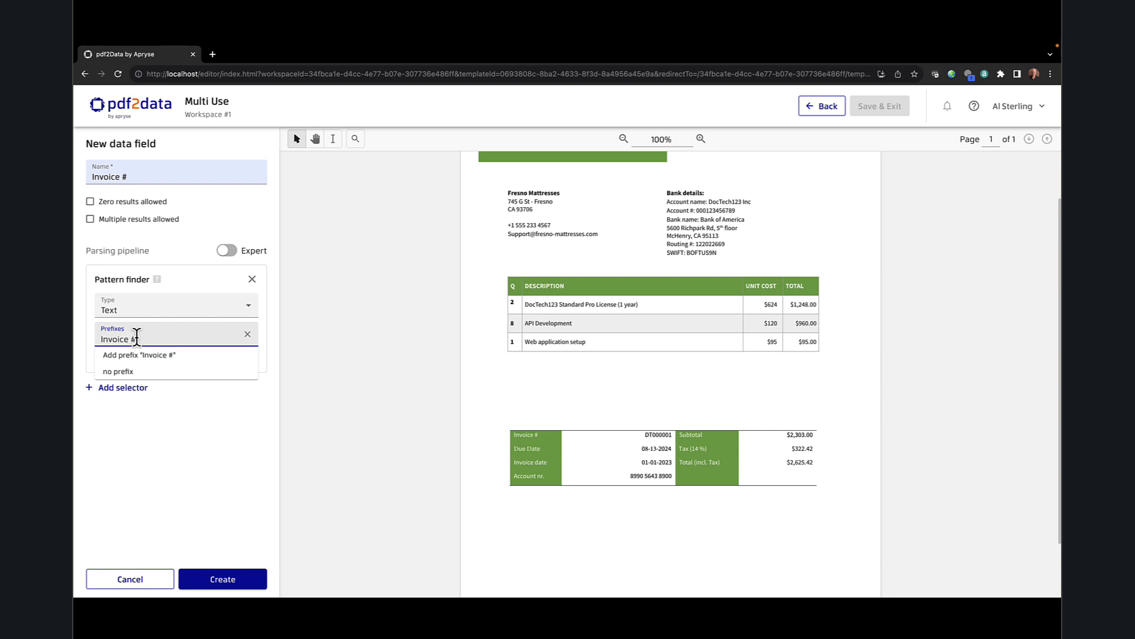
type(" #")
key("Return")
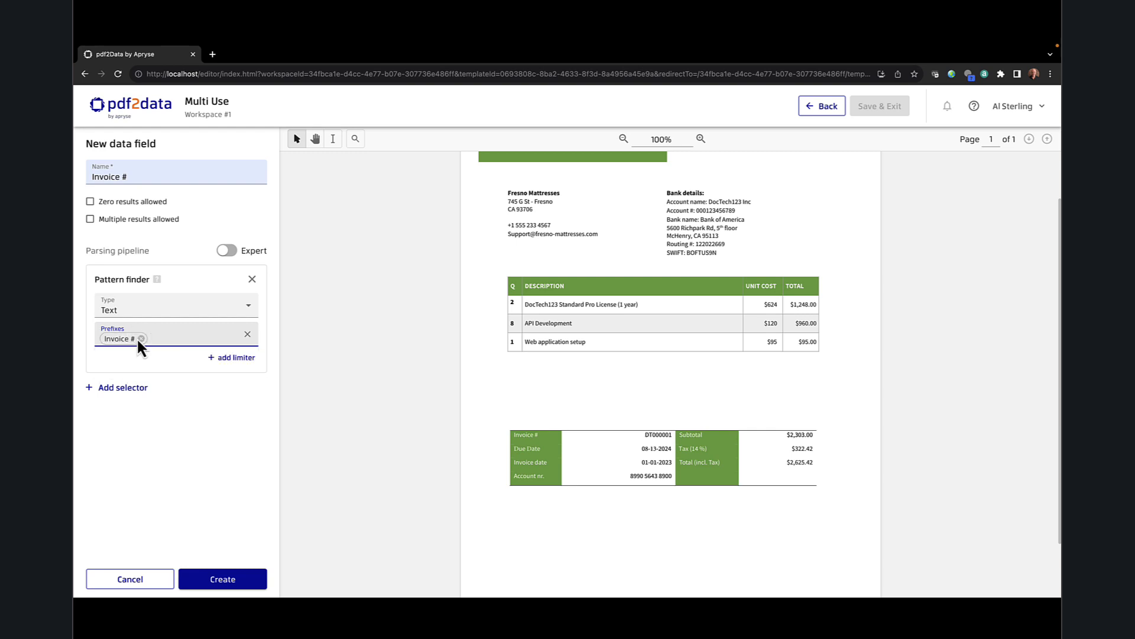
Add "Invoice Number" and "Invoice NBR" as further prefixes of the Pattern finder selector.
left_click(137, 337)
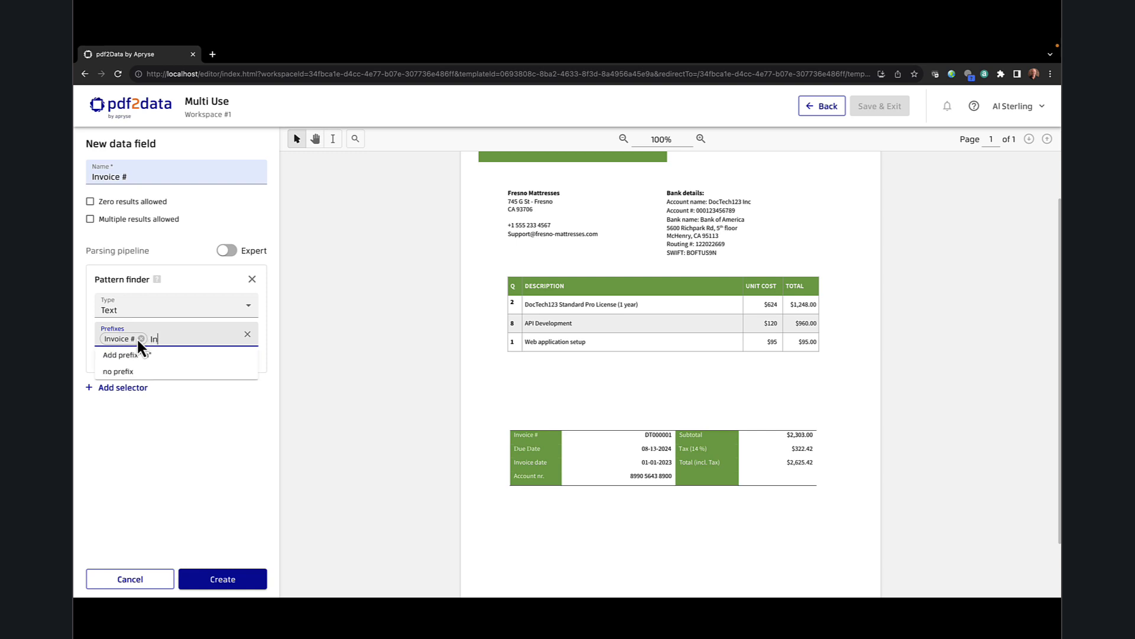
type("Invoice Number")
key("Return")
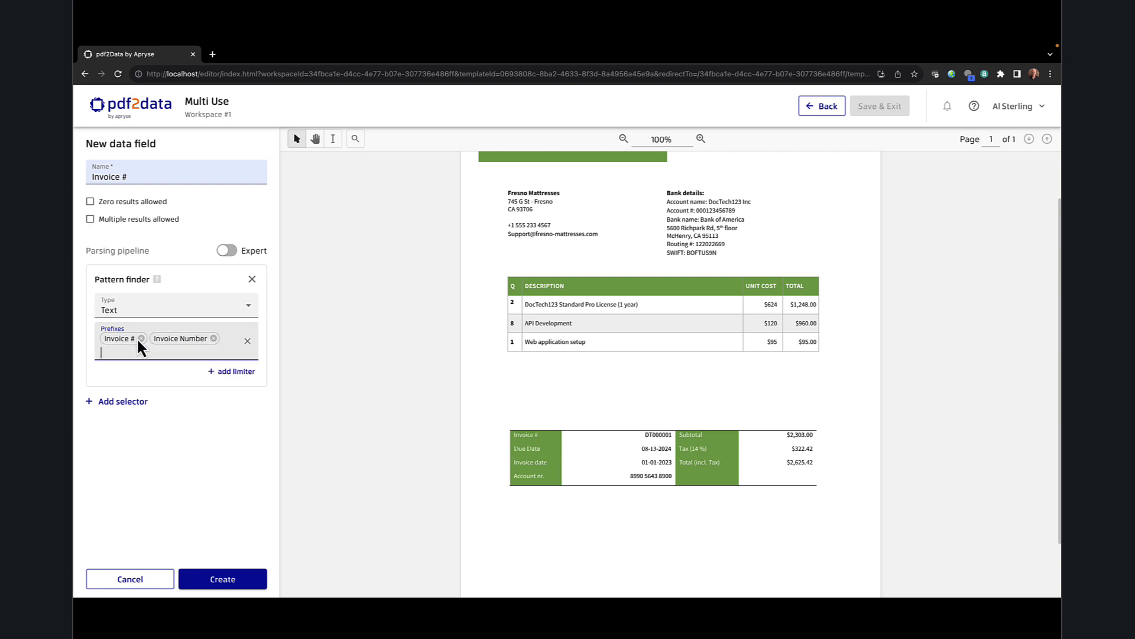
type("Invoi")
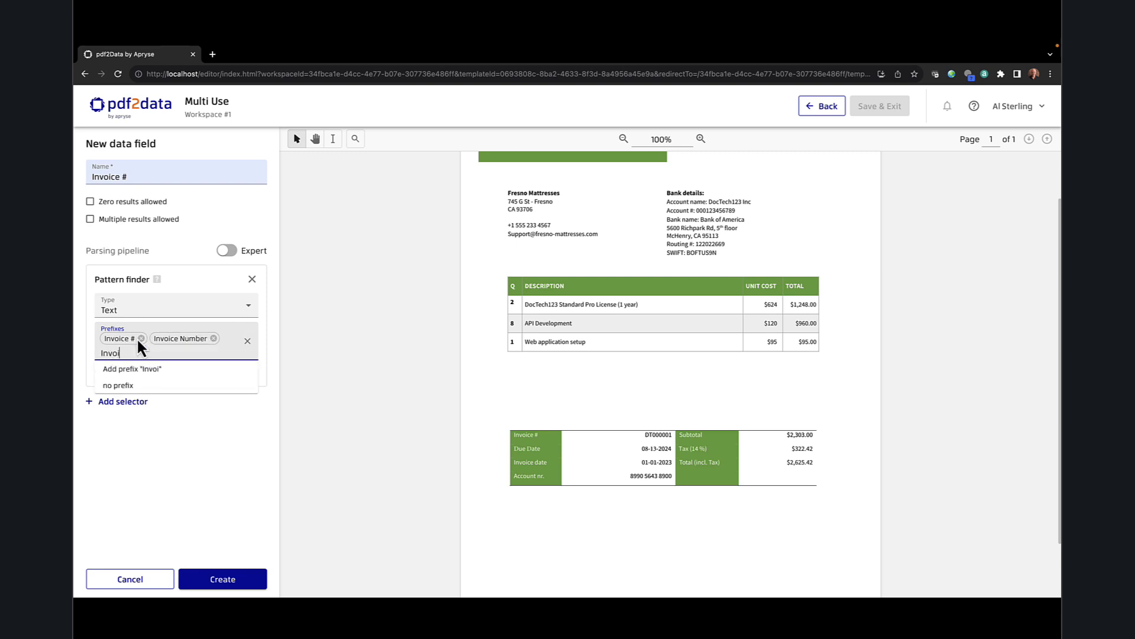
type("ce NBR")
key("Return")
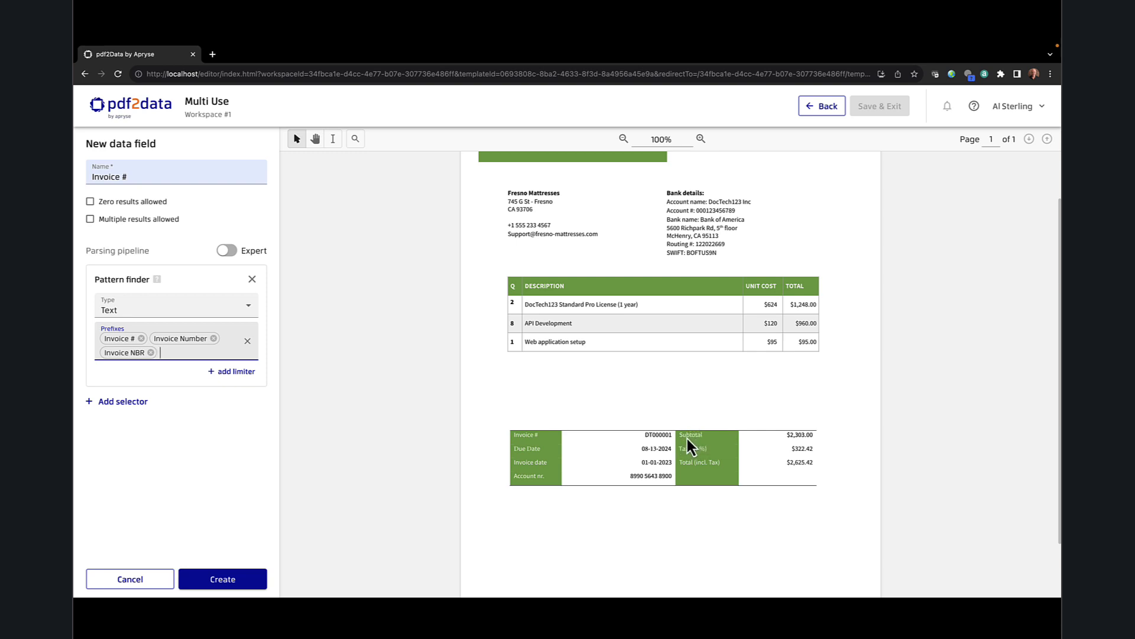
Add the suffix "Subtotal" to the Pattern finder selector, create the Invoice # field and return to the data field list.
left_click(237, 372)
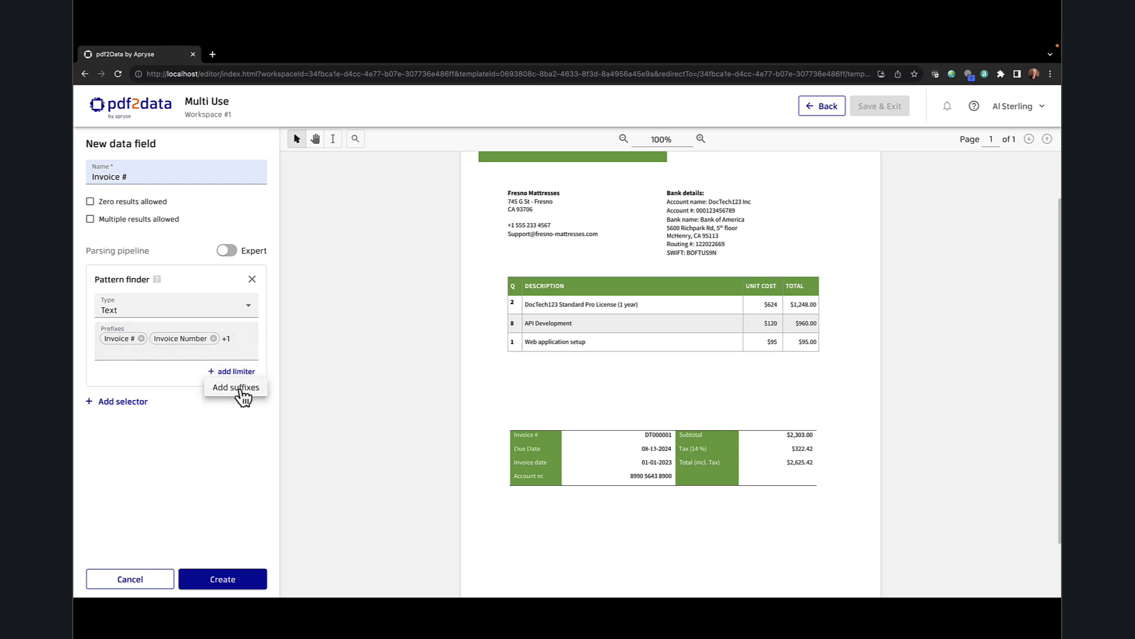
left_click(241, 389)
left_click(138, 375)
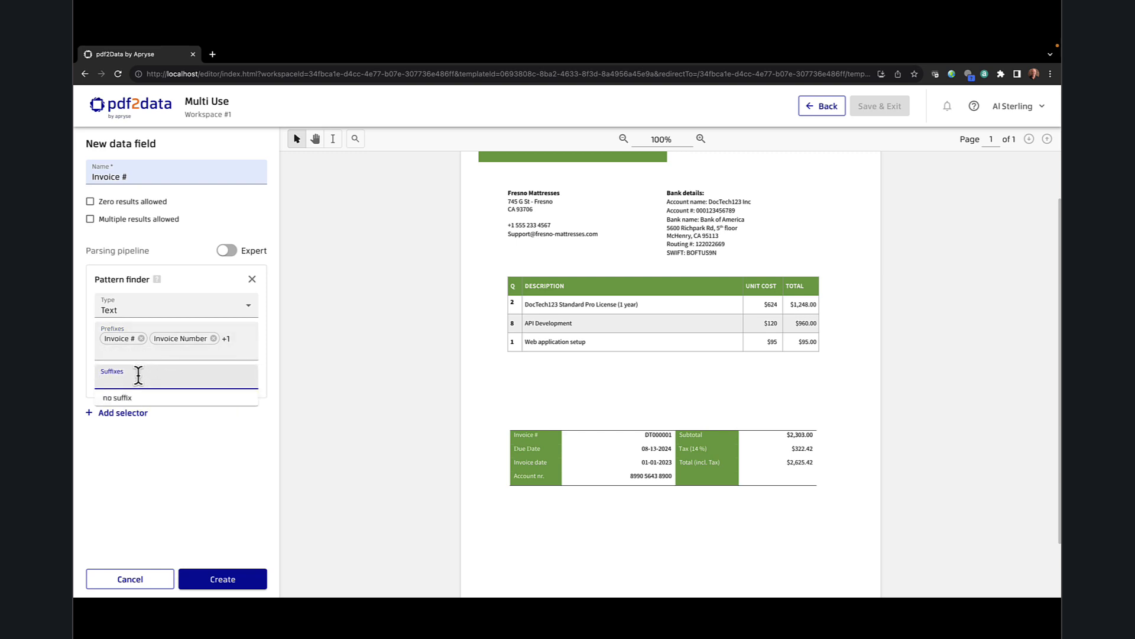
type("Subtotal")
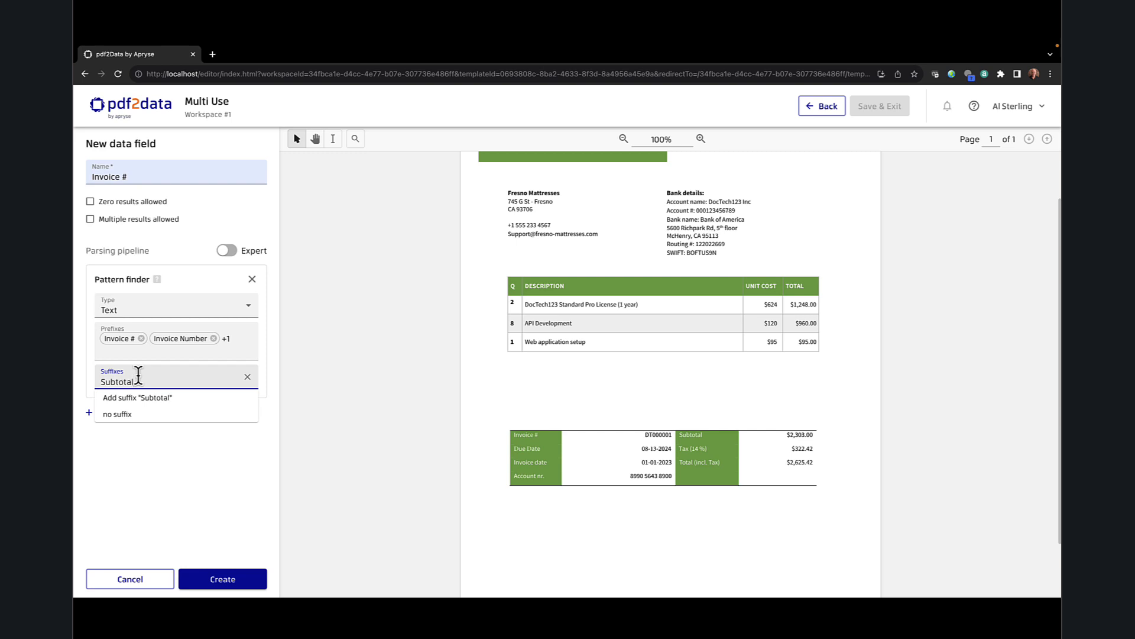
left_click(156, 400)
left_click(234, 577)
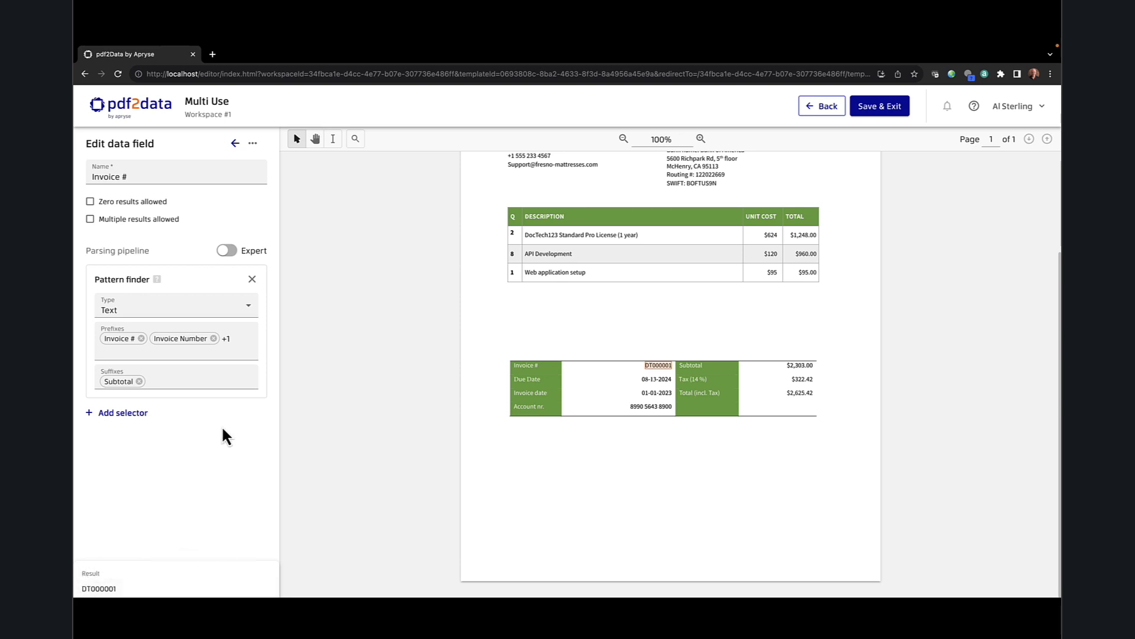
left_click(235, 144)
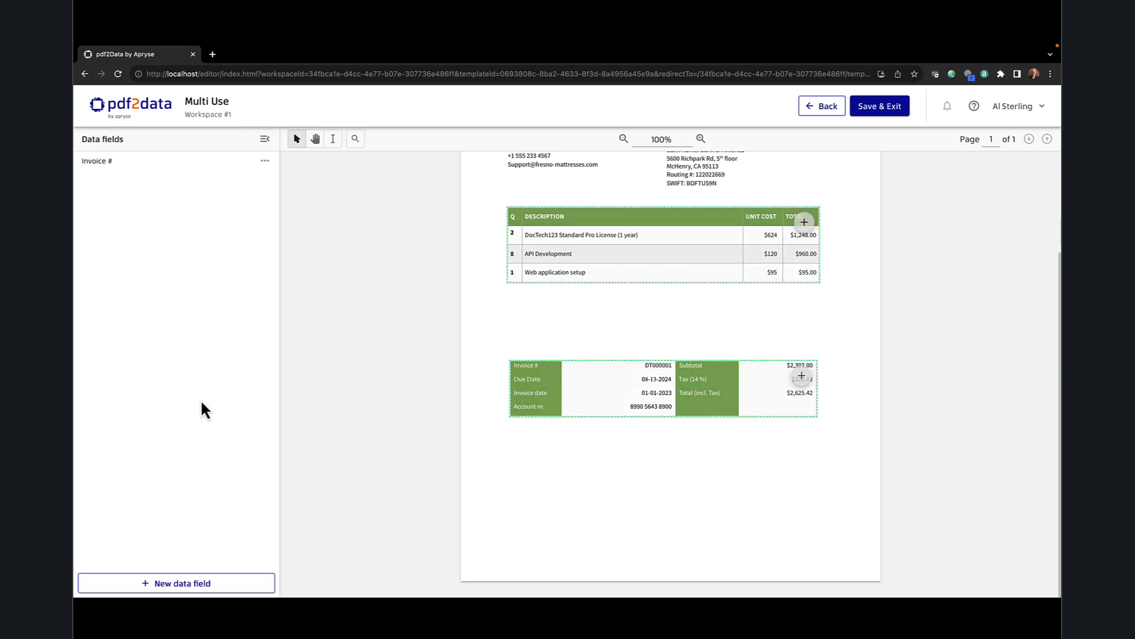
Start another new data field in the Multi Use template and name it Due Date.
left_click(199, 586)
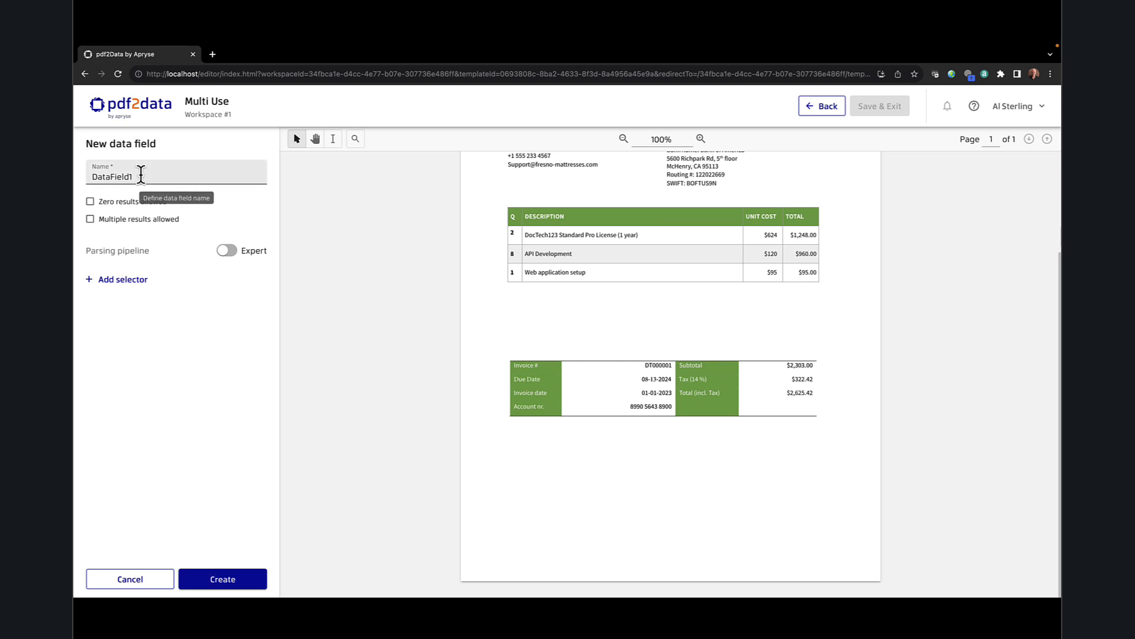
left_click_drag(140, 173, 75, 186)
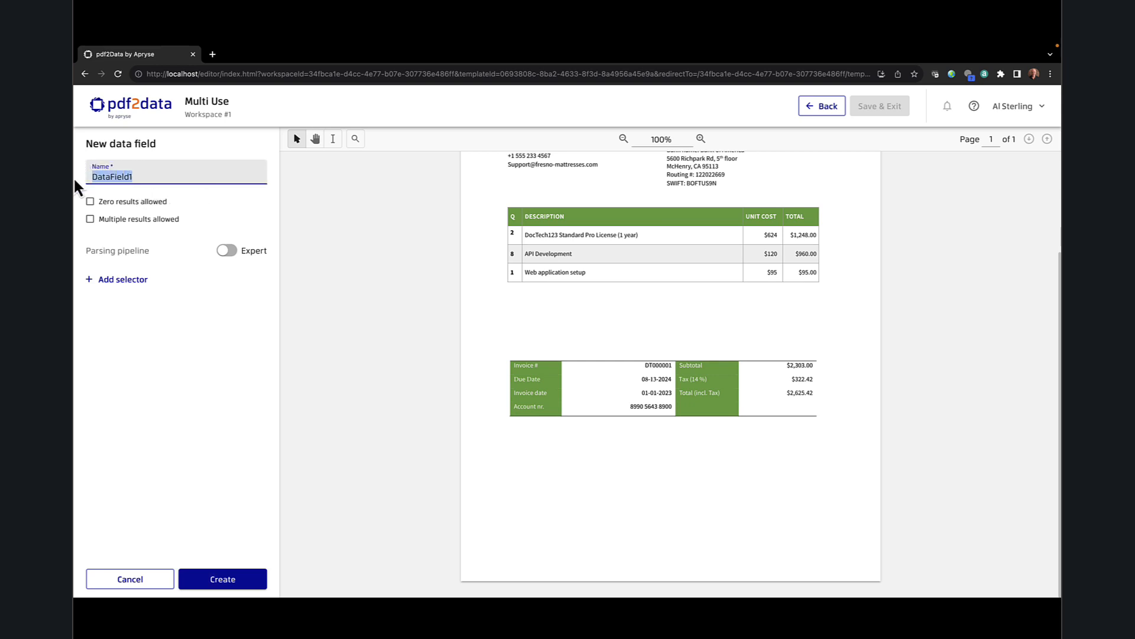
type("D")
left_click(153, 260)
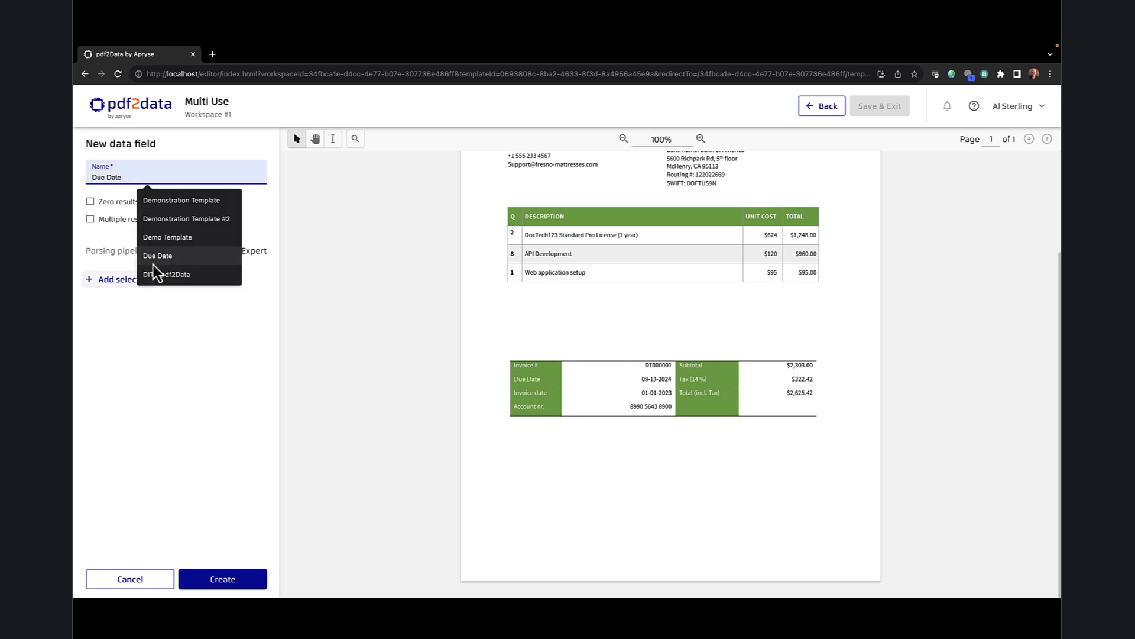
left_click(154, 259)
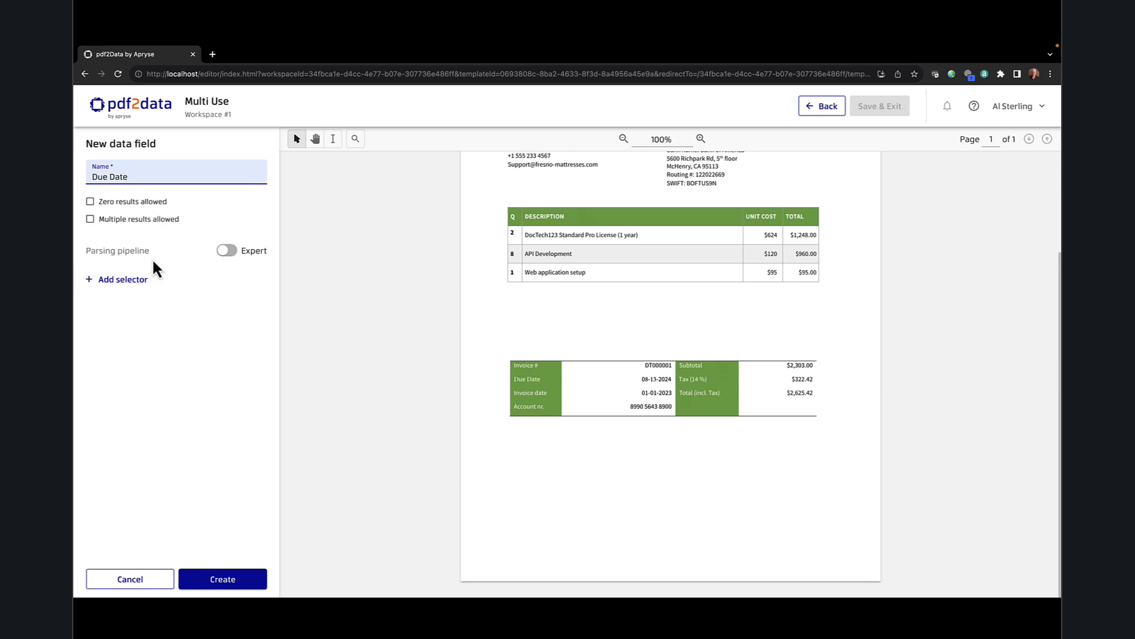
Add a Pattern finder selector of type Date, using the date in the invoice's Due Date row as the sample text.
left_click(127, 280)
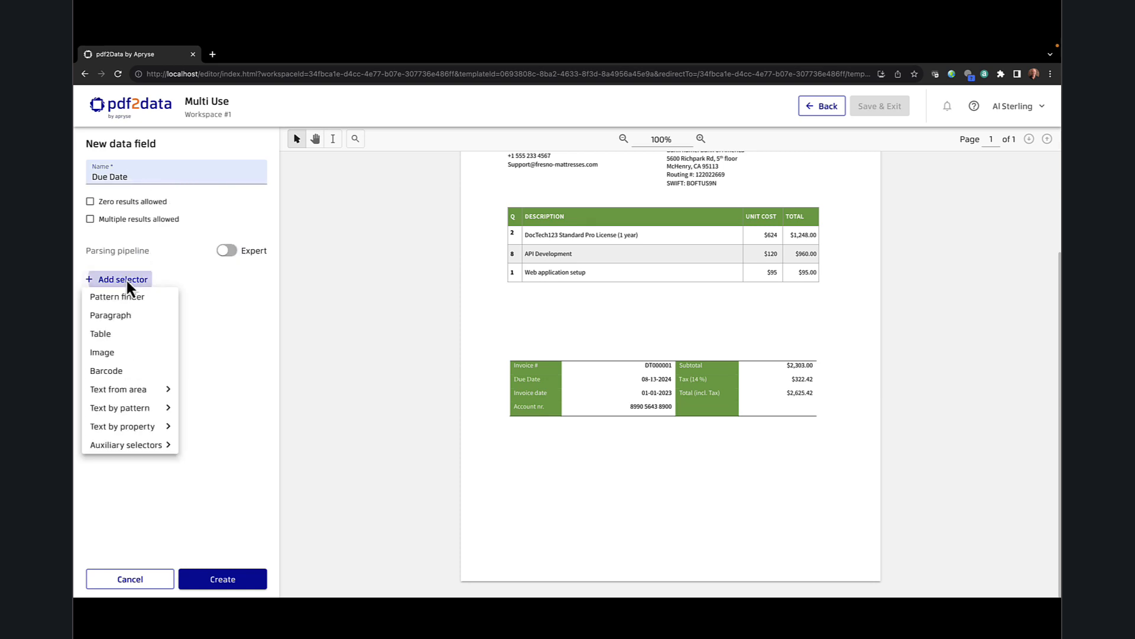
left_click(127, 297)
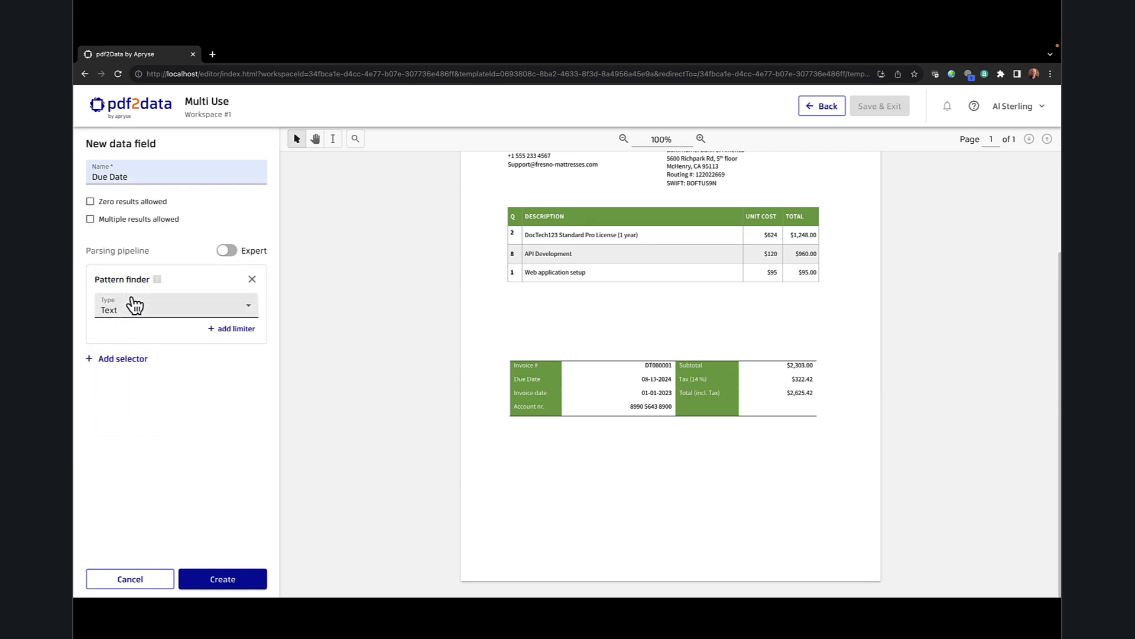
left_click(249, 312)
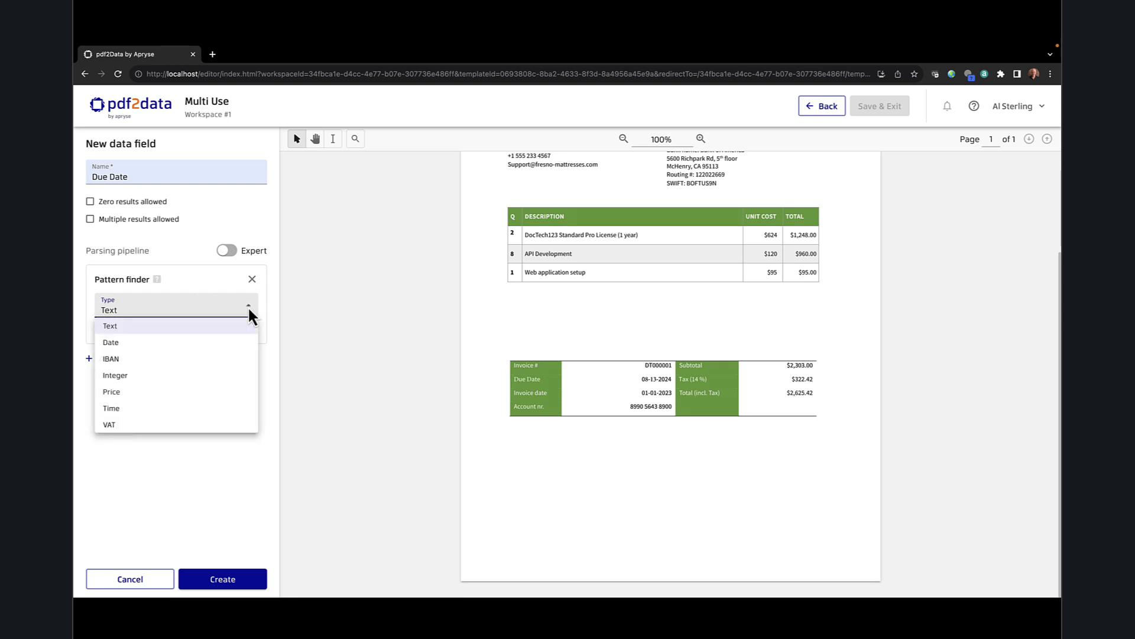
left_click(127, 351)
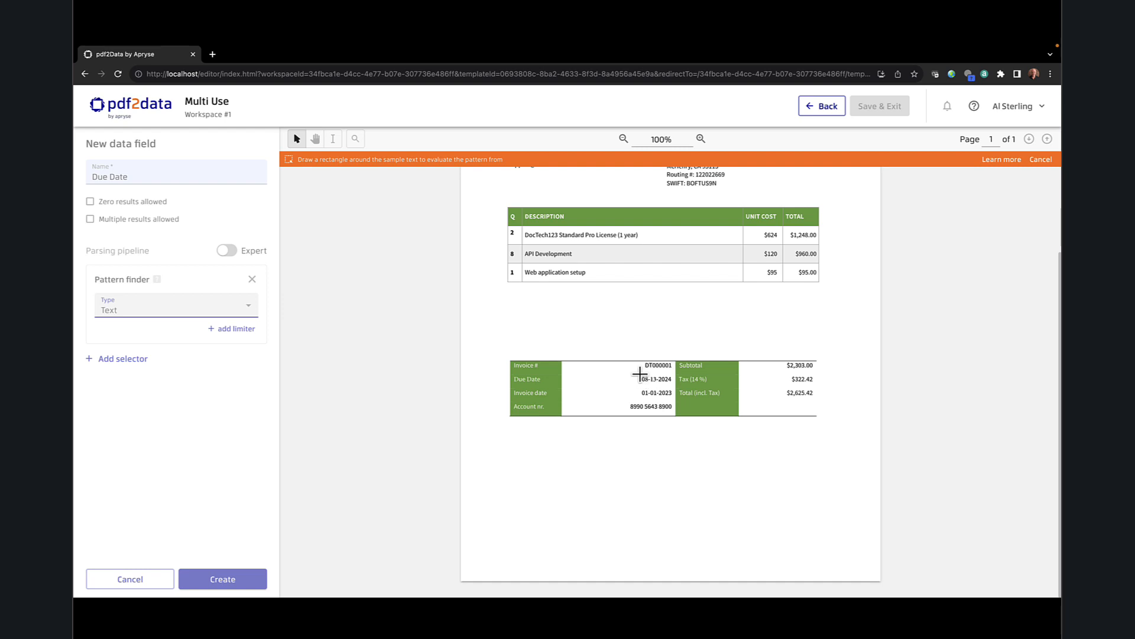
left_click_drag(640, 374, 678, 387)
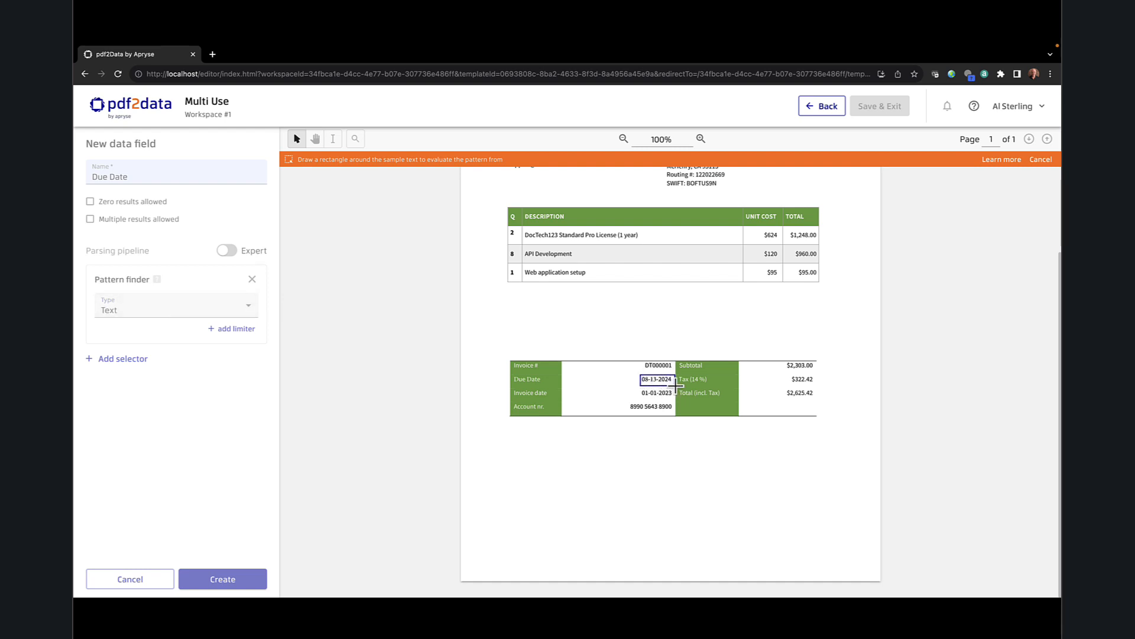
Add a prefixes limiter to the date Pattern finder selector and enter "Due Date" as its first prefix.
left_click(238, 330)
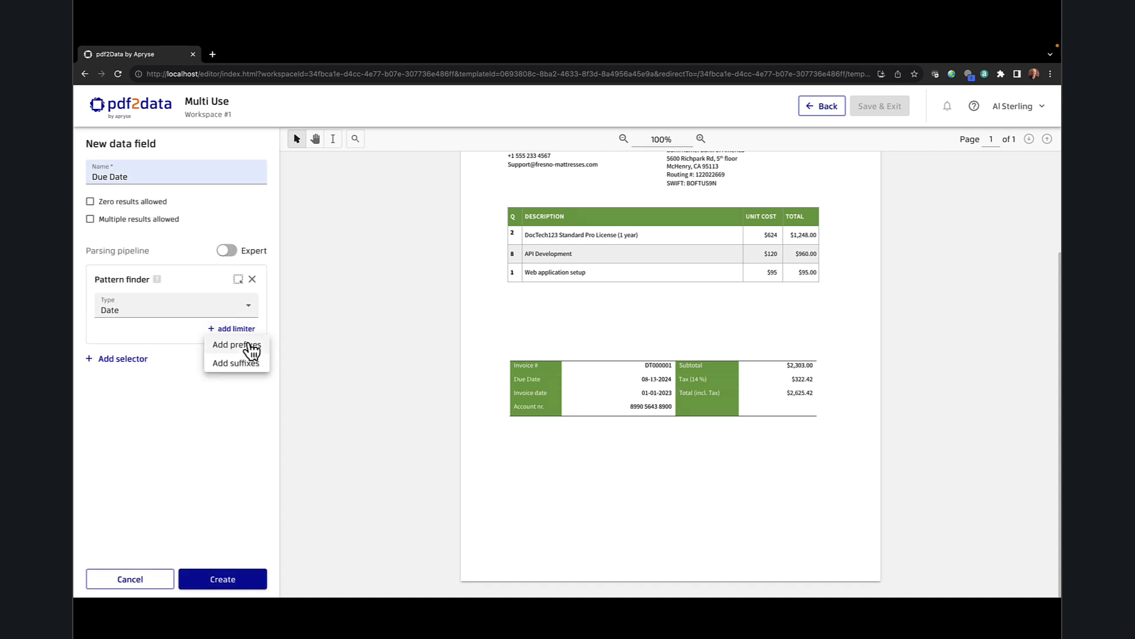
left_click(244, 344)
left_click(161, 337)
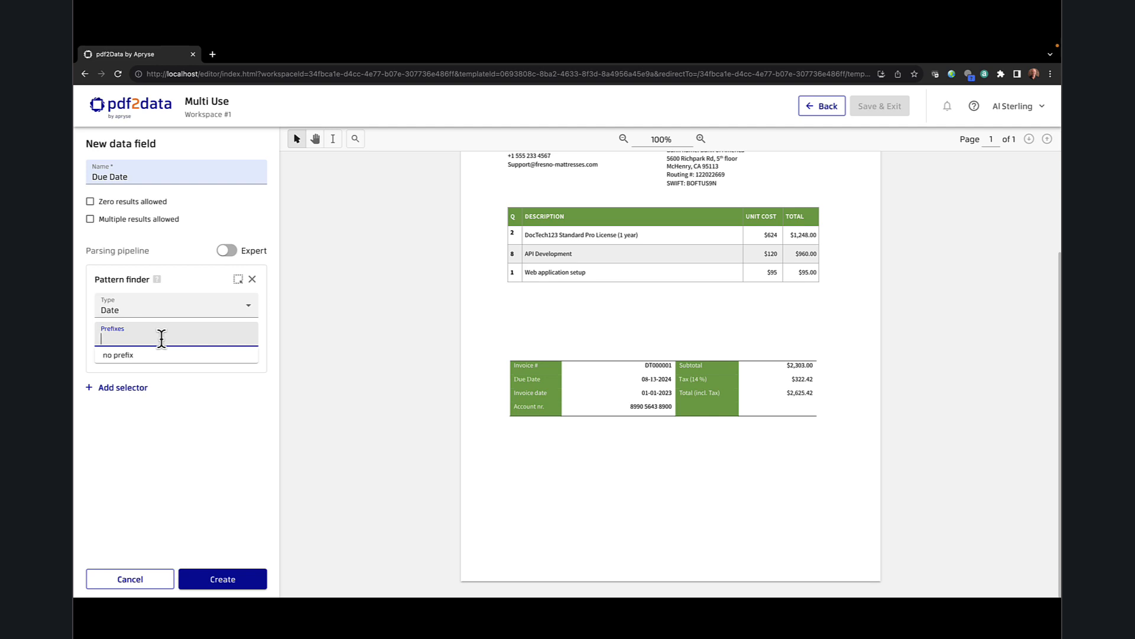
type("Du")
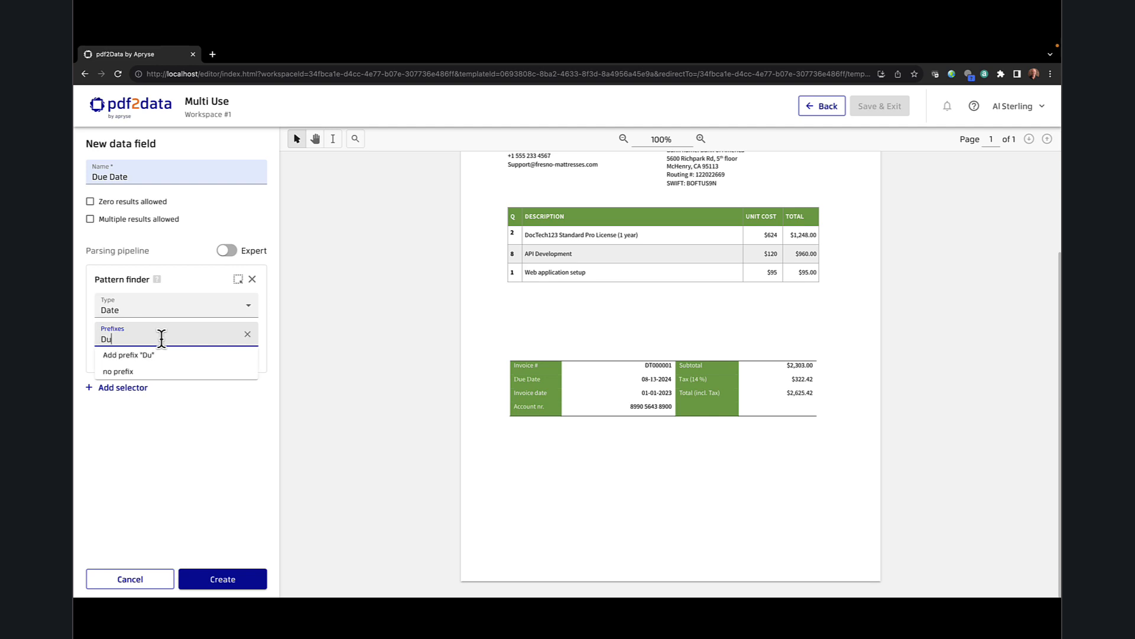
type("e Date")
key("Return")
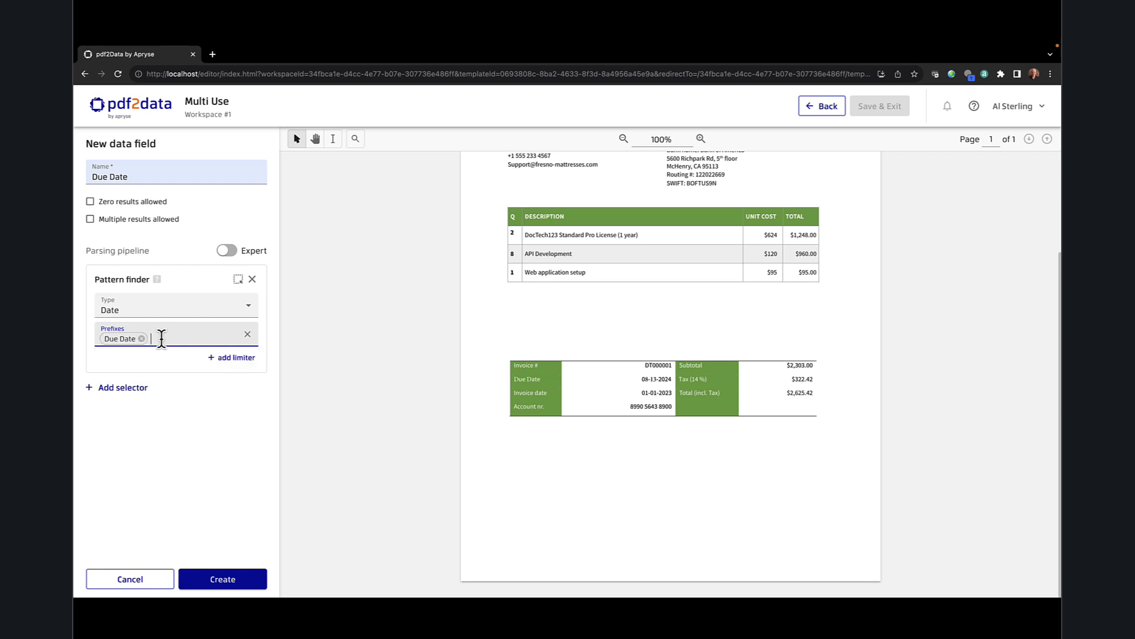
Add "Pay Before" and "Due On or Before" as further prefixes of the date Pattern finder selector.
type("Pay ")
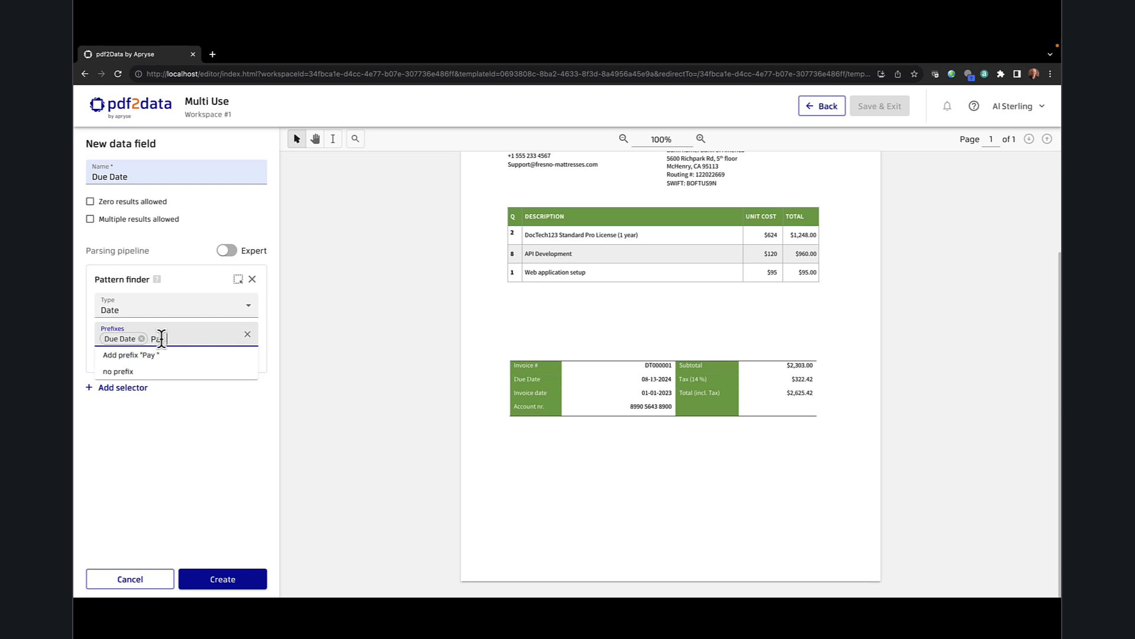
type("Before")
key("Return")
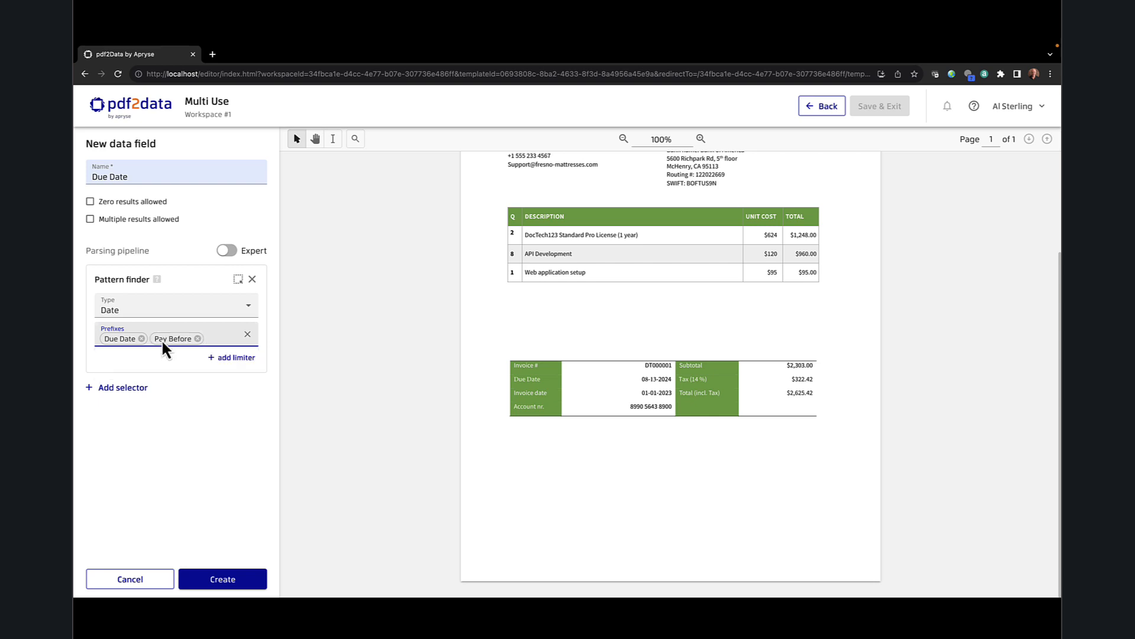
type("Due ")
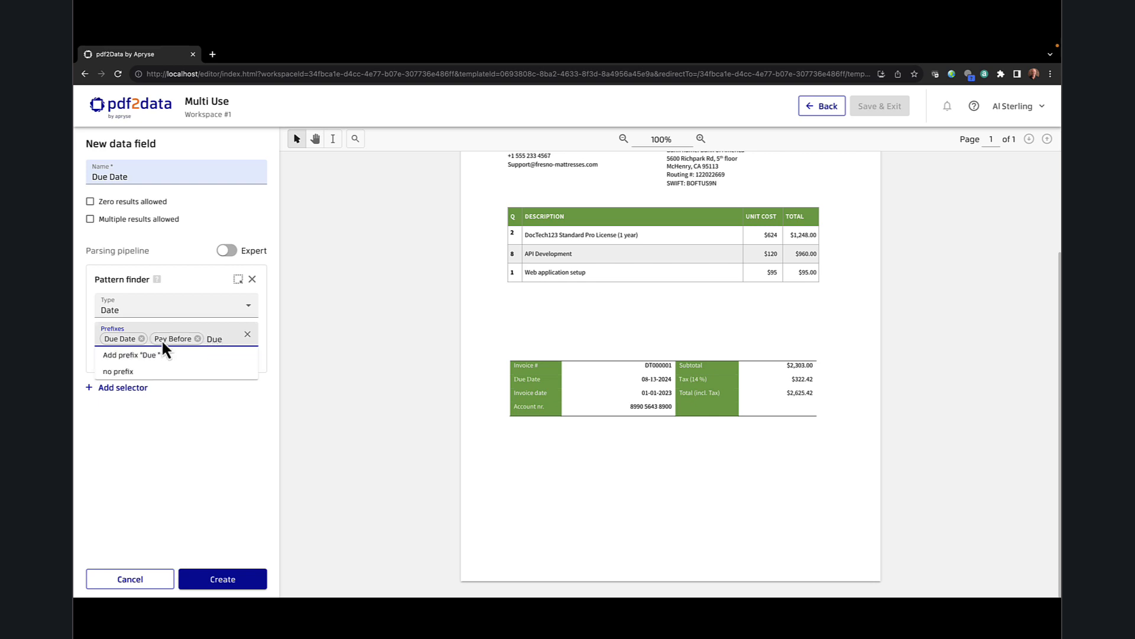
type("On or Before")
key("Return")
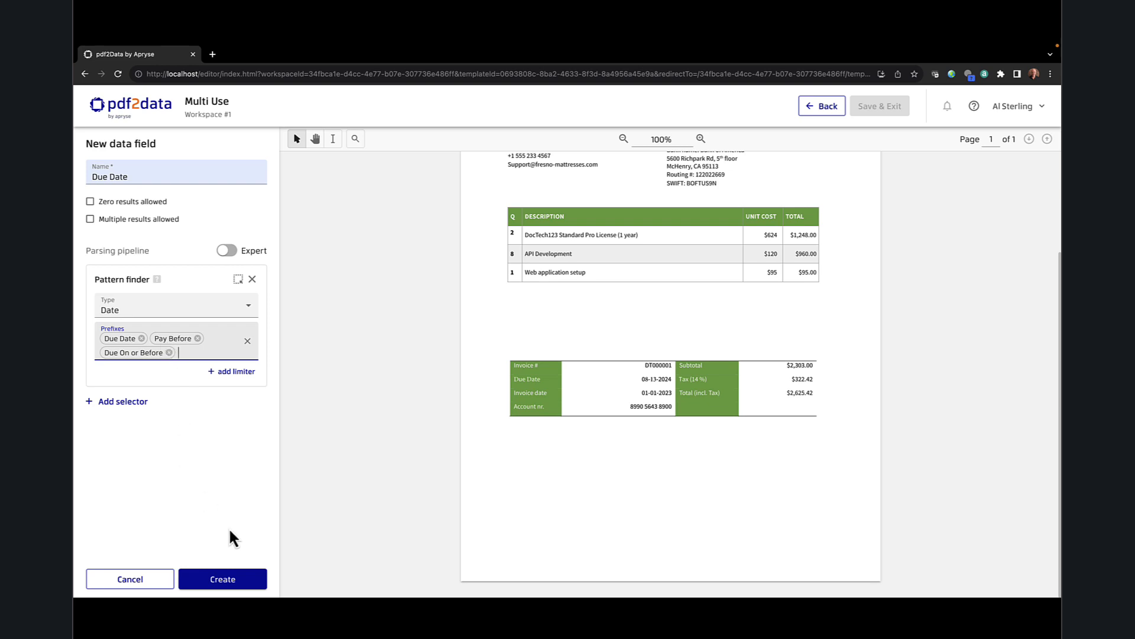
Create the Due Date field, then save the Multi Use template and exit the editor.
left_click(228, 580)
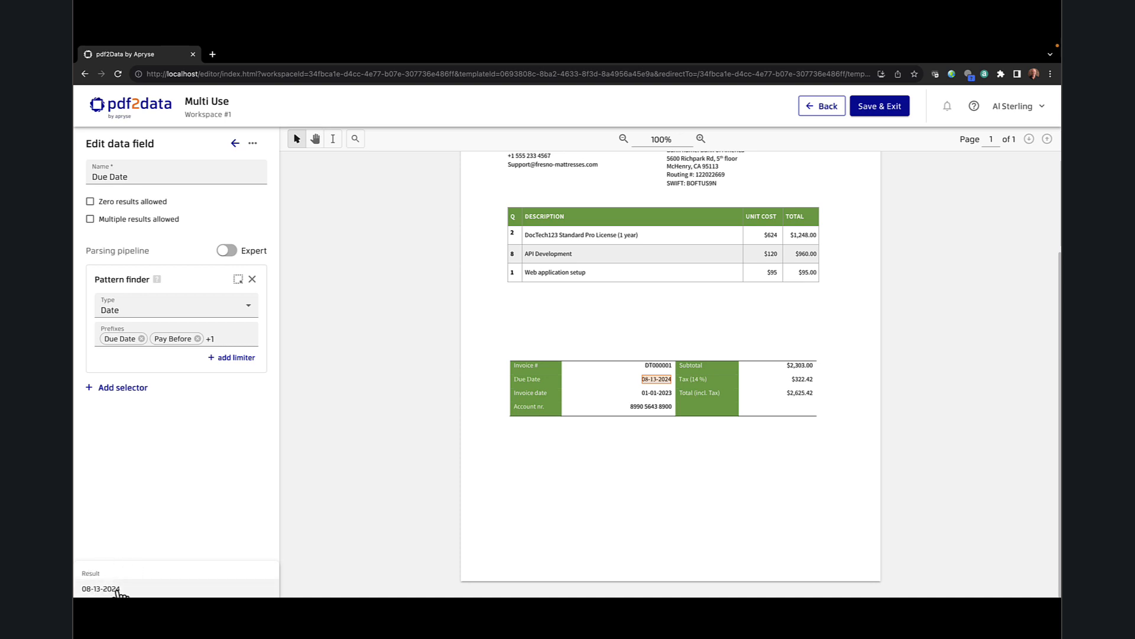
left_click(235, 144)
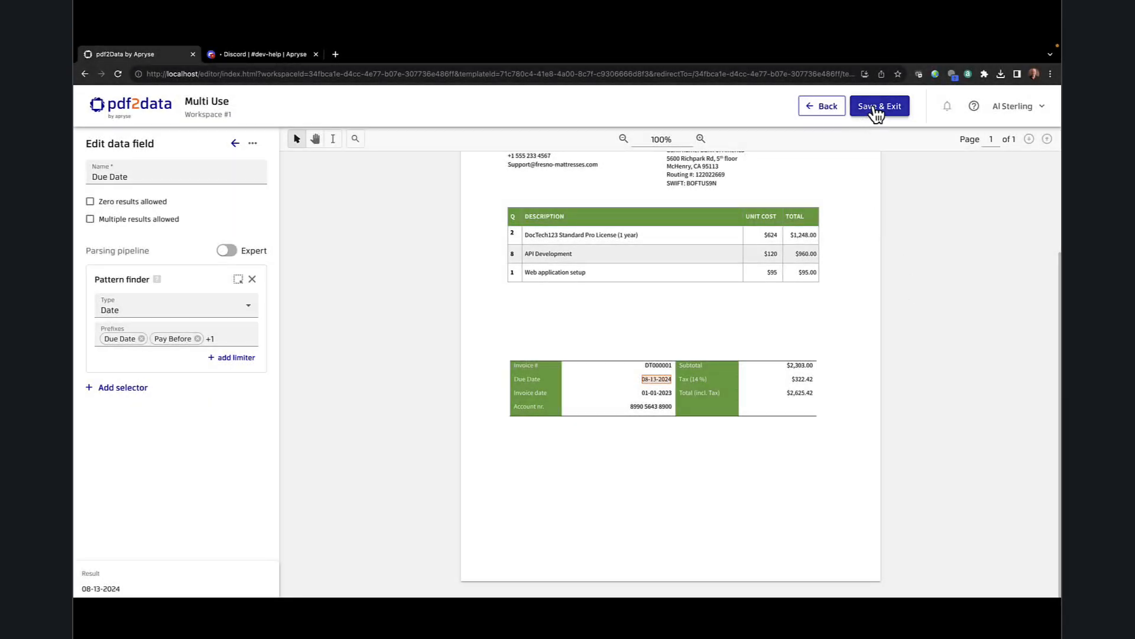
left_click(875, 112)
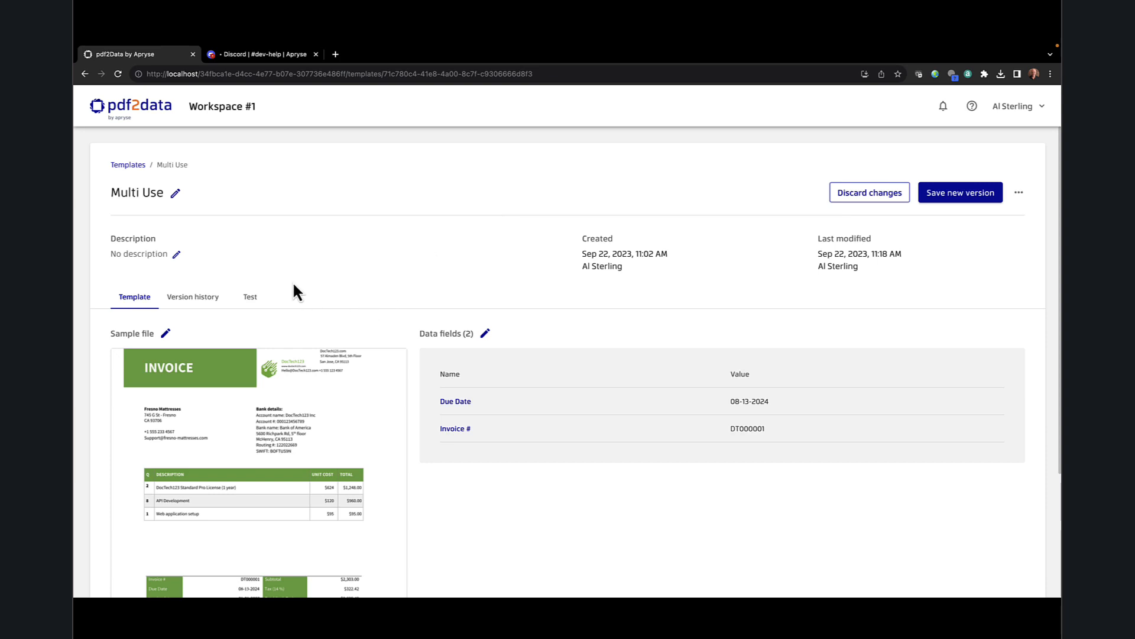
Test the Multi Use template on Paragraphs and patterns.pdf and download the extraction result as JSON.
left_click(253, 300)
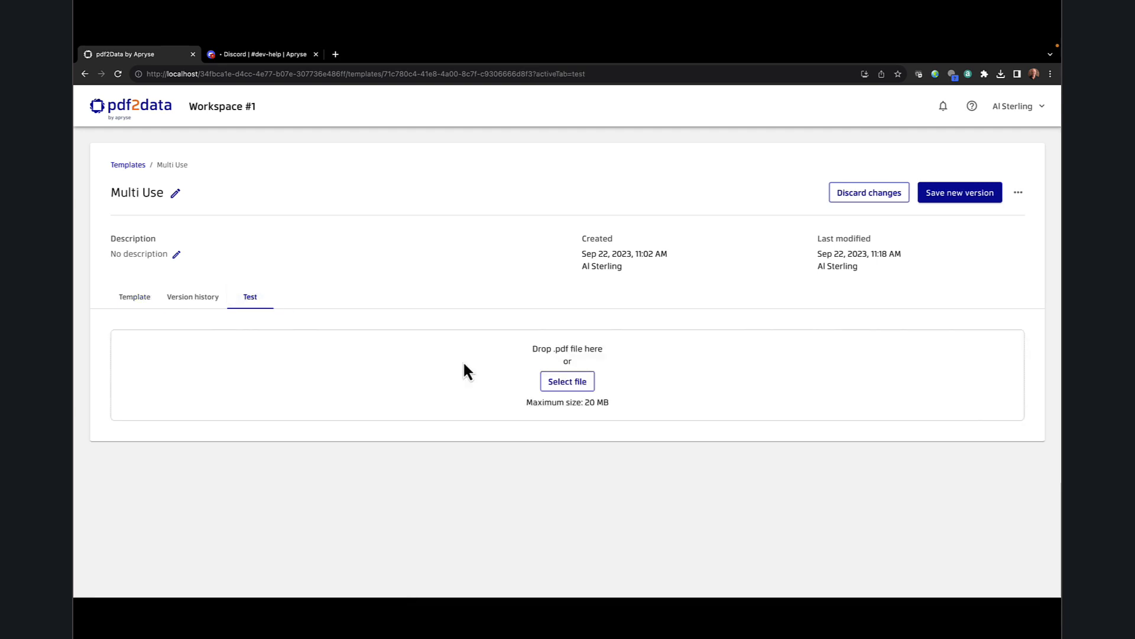
left_click(557, 387)
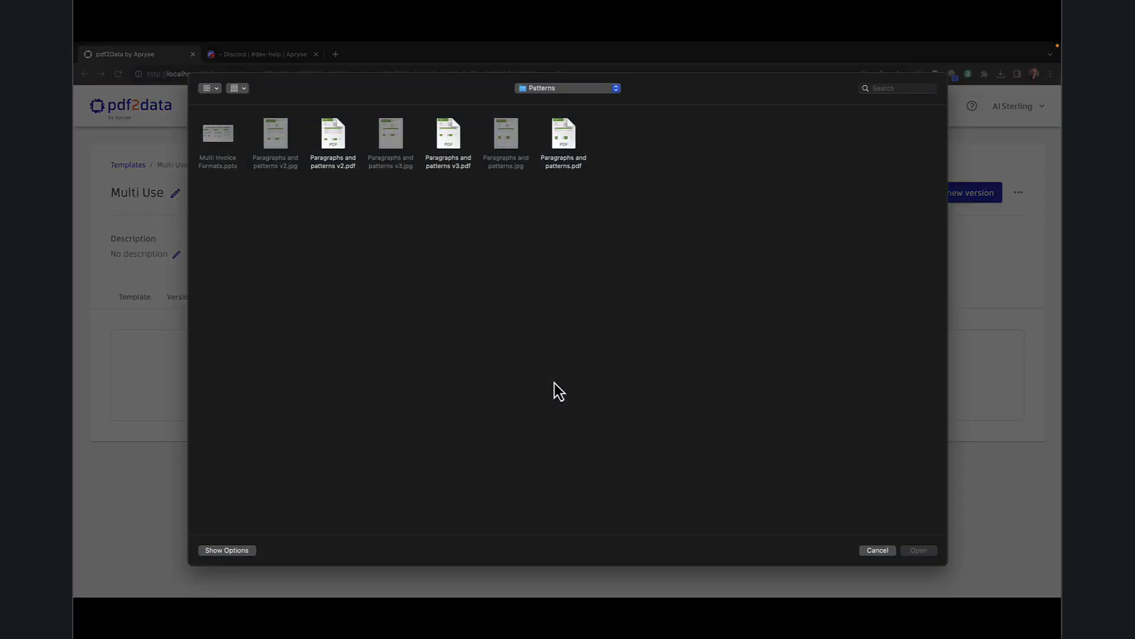
left_click(565, 139)
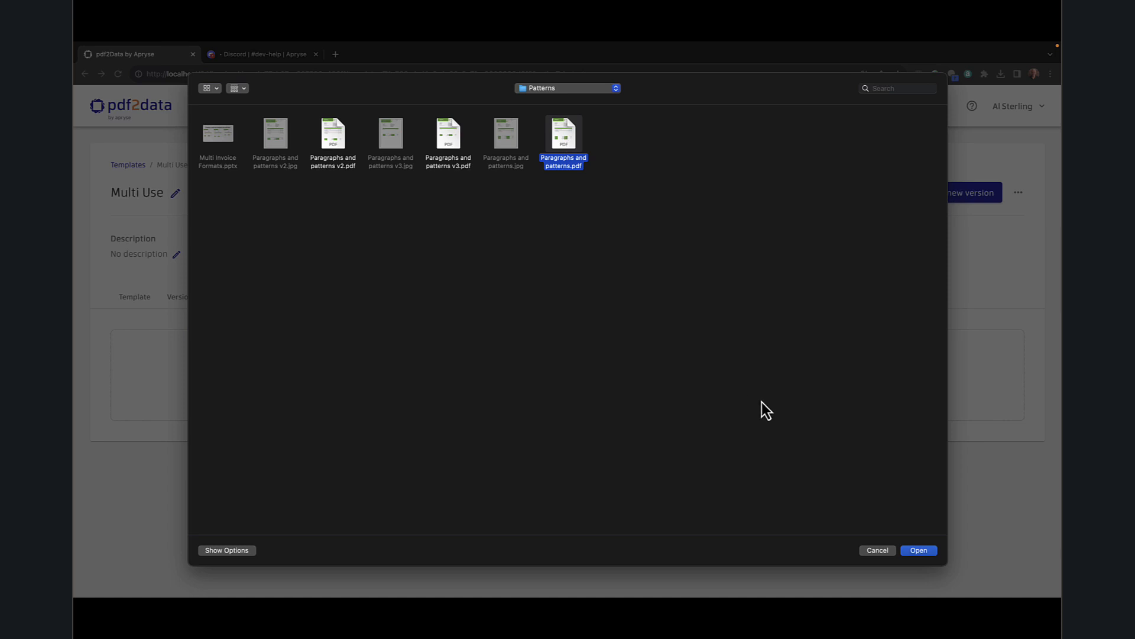
left_click(918, 551)
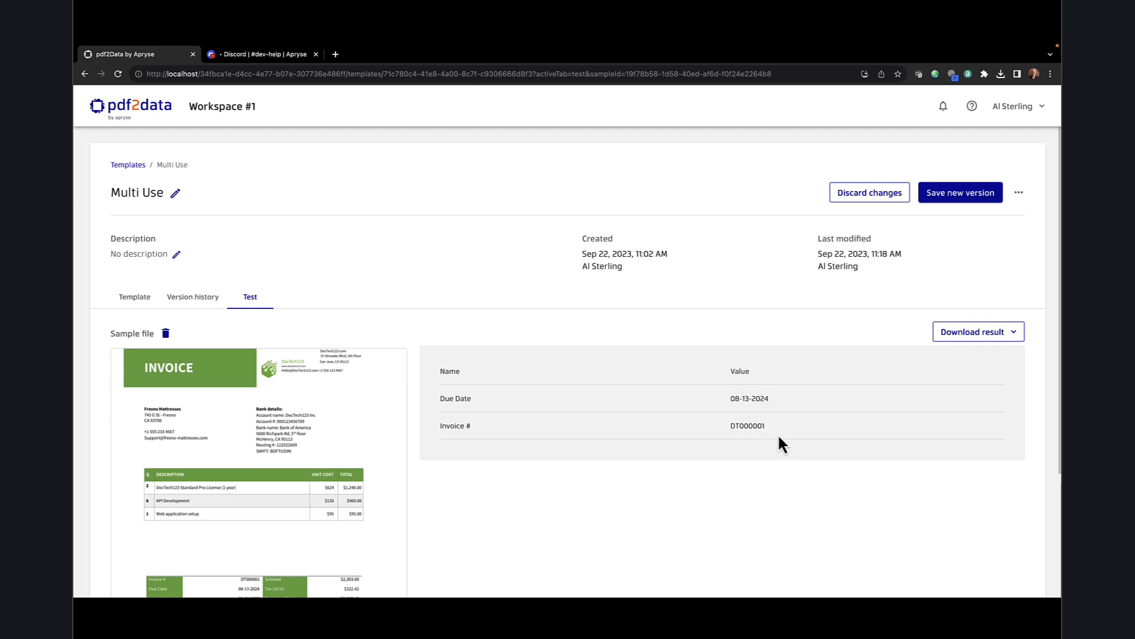
left_click(959, 335)
left_click(959, 389)
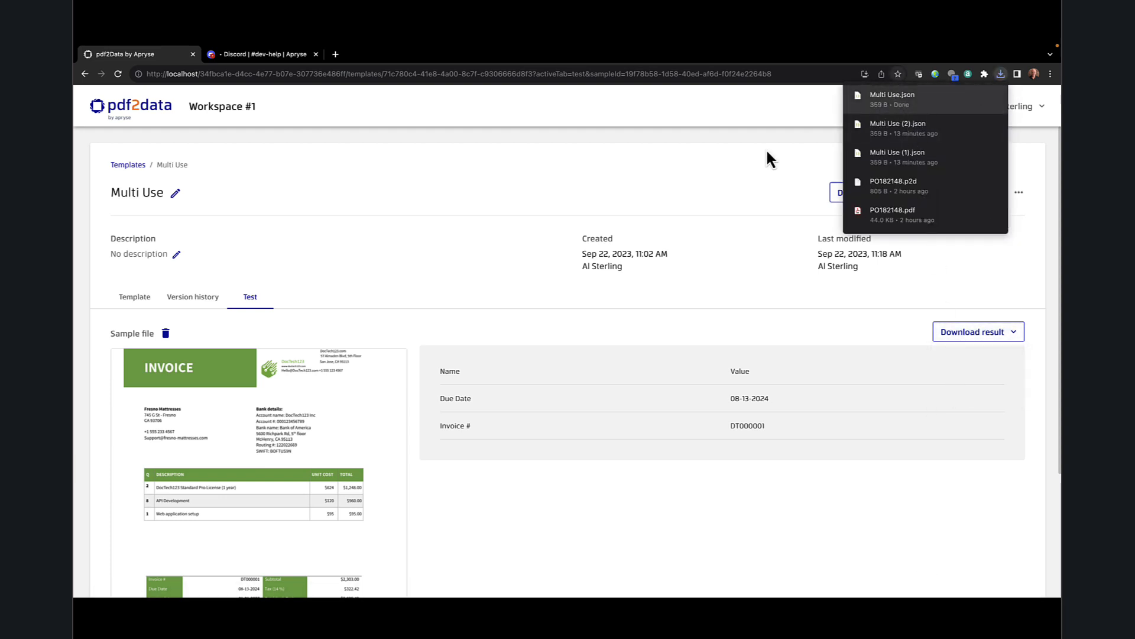
Replace the sample file with Paragraphs and patterns v2.pdf and download its extraction result as JSON.
left_click(166, 335)
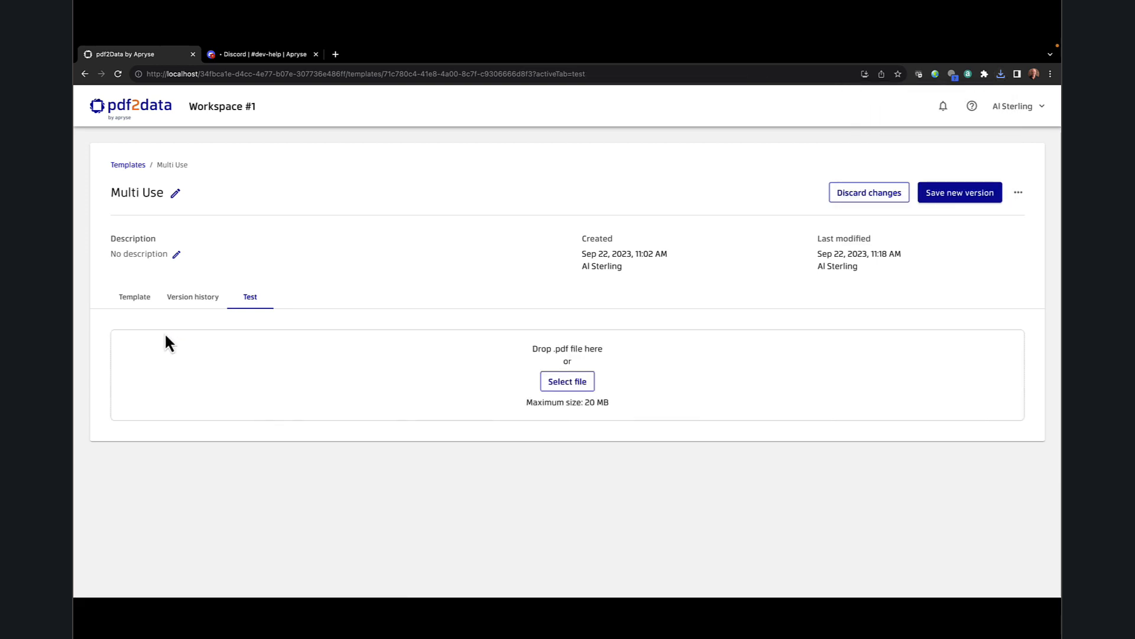
left_click(557, 381)
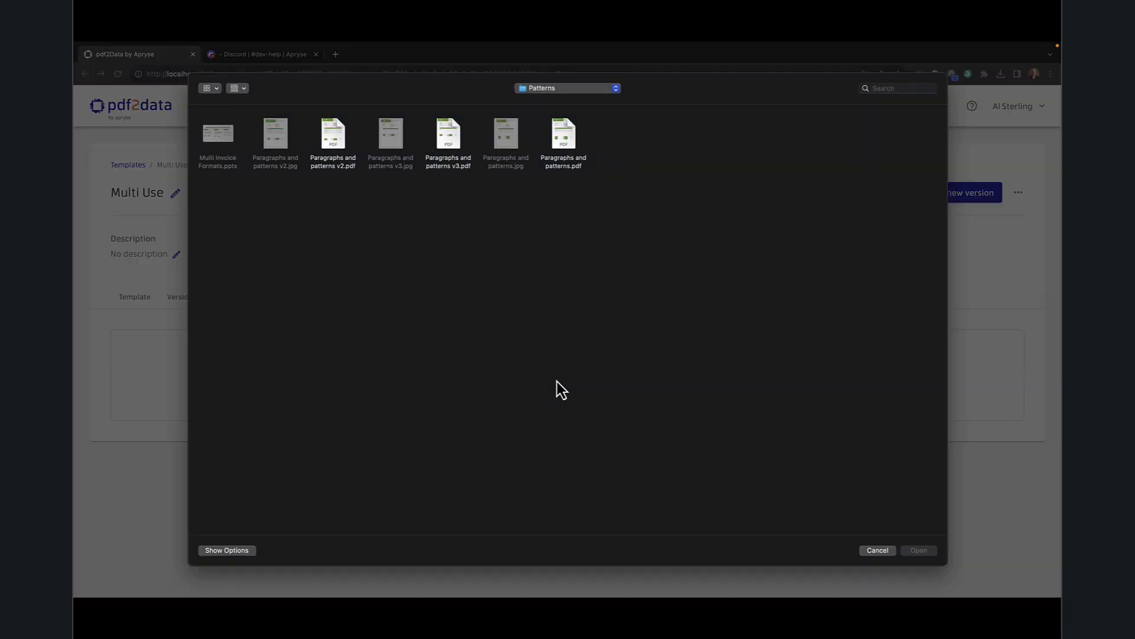
left_click(333, 139)
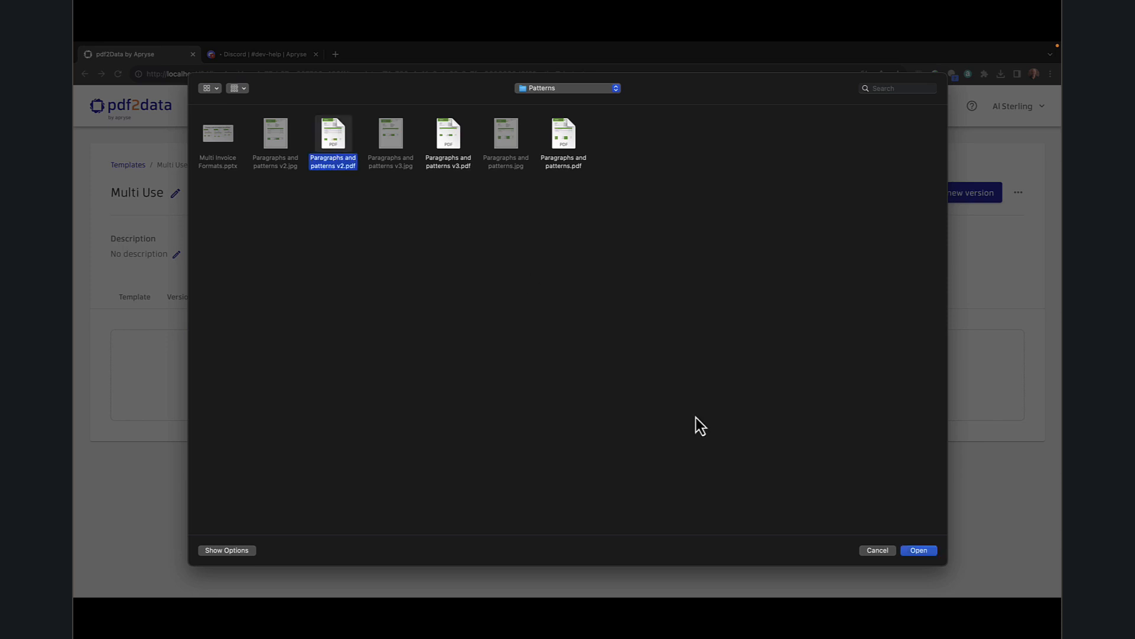
left_click(919, 552)
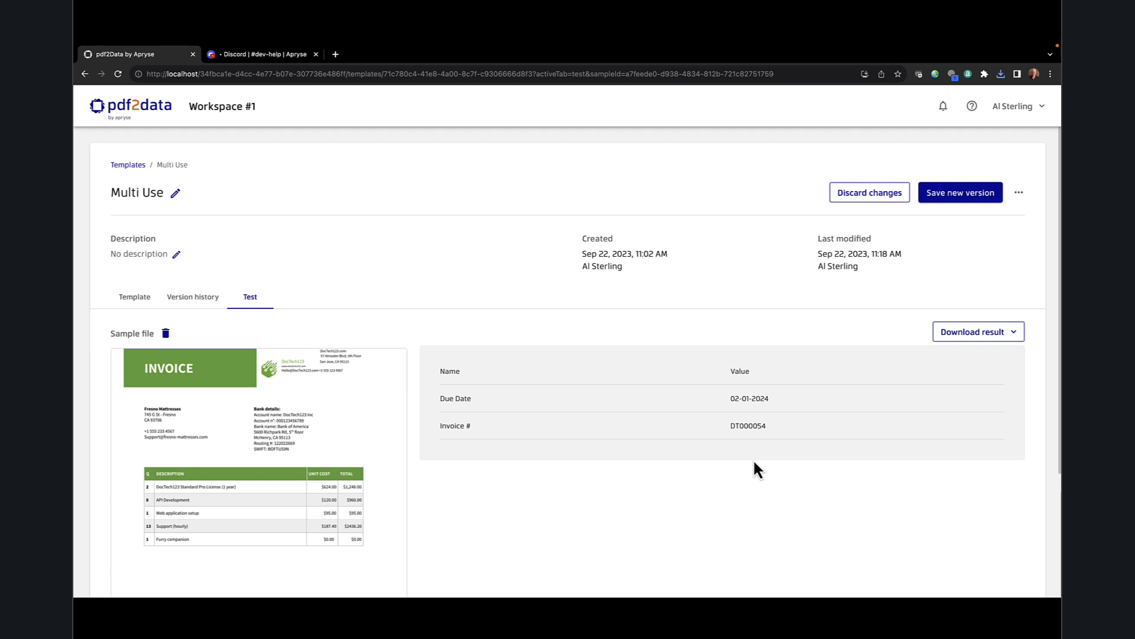
left_click(956, 334)
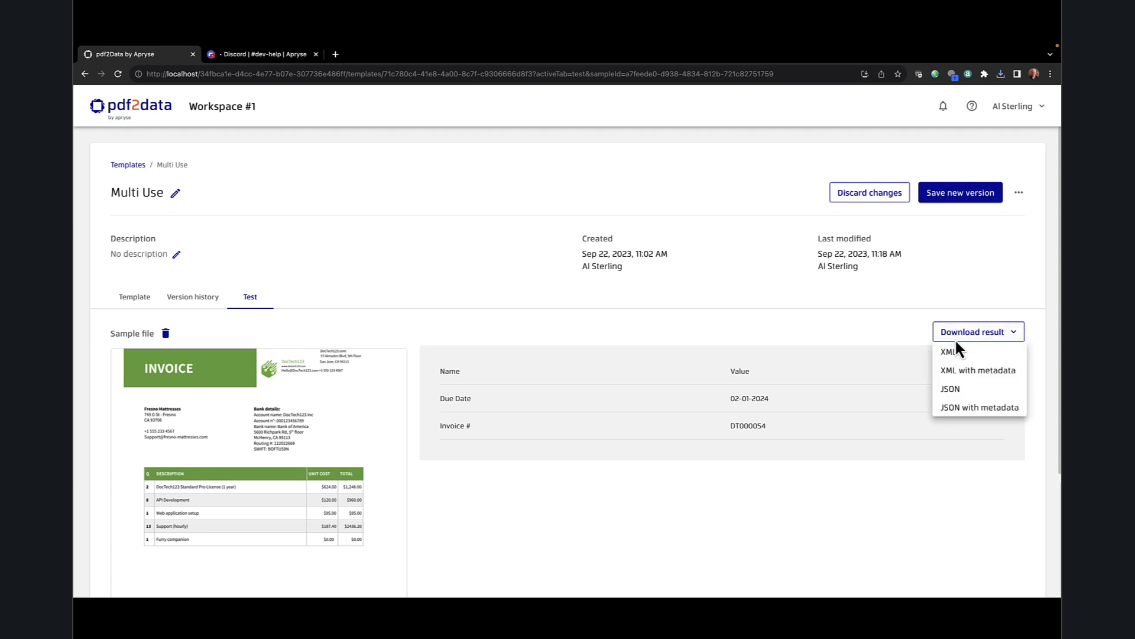
left_click(954, 390)
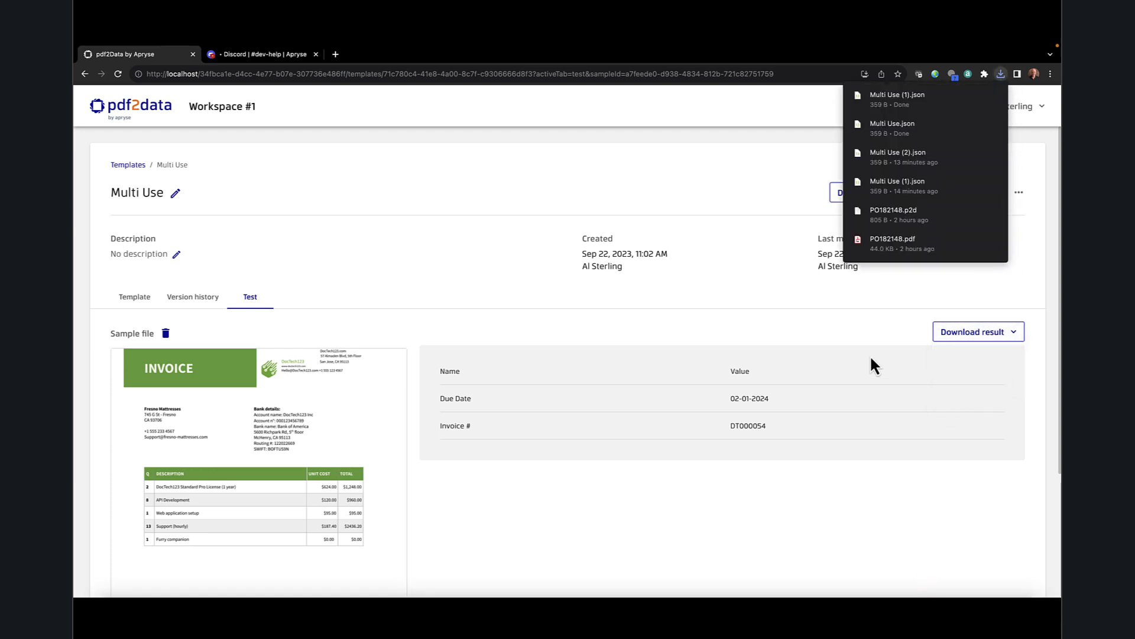
Replace the sample file with Paragraphs and patterns v3.pdf and download its extraction result as JSON.
left_click(166, 333)
left_click(547, 382)
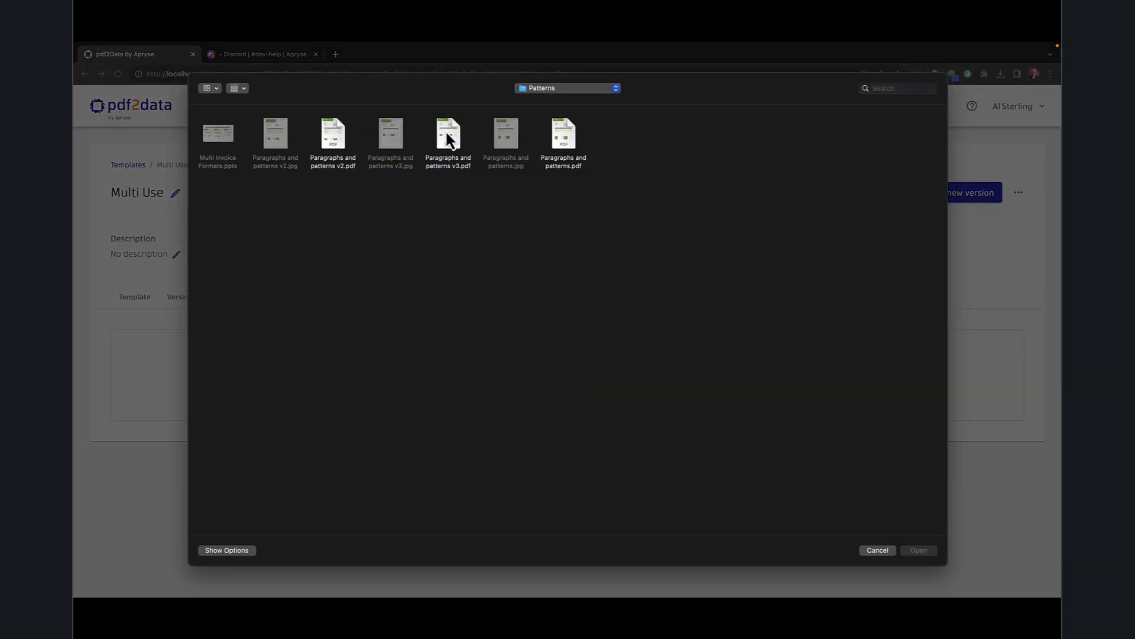
left_click(448, 140)
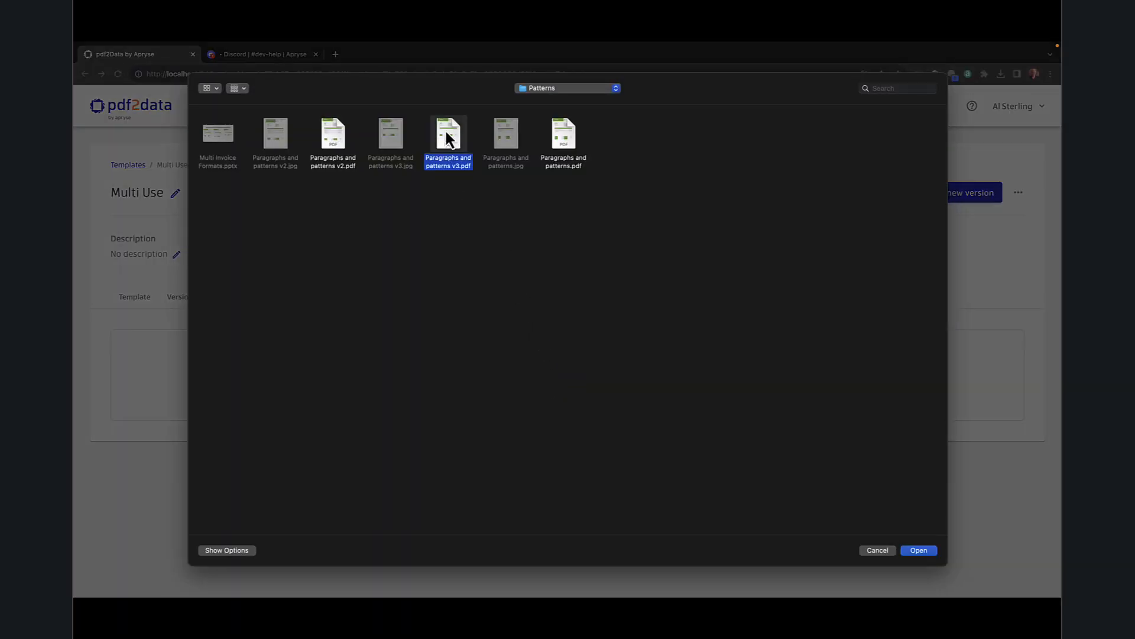
left_click(933, 551)
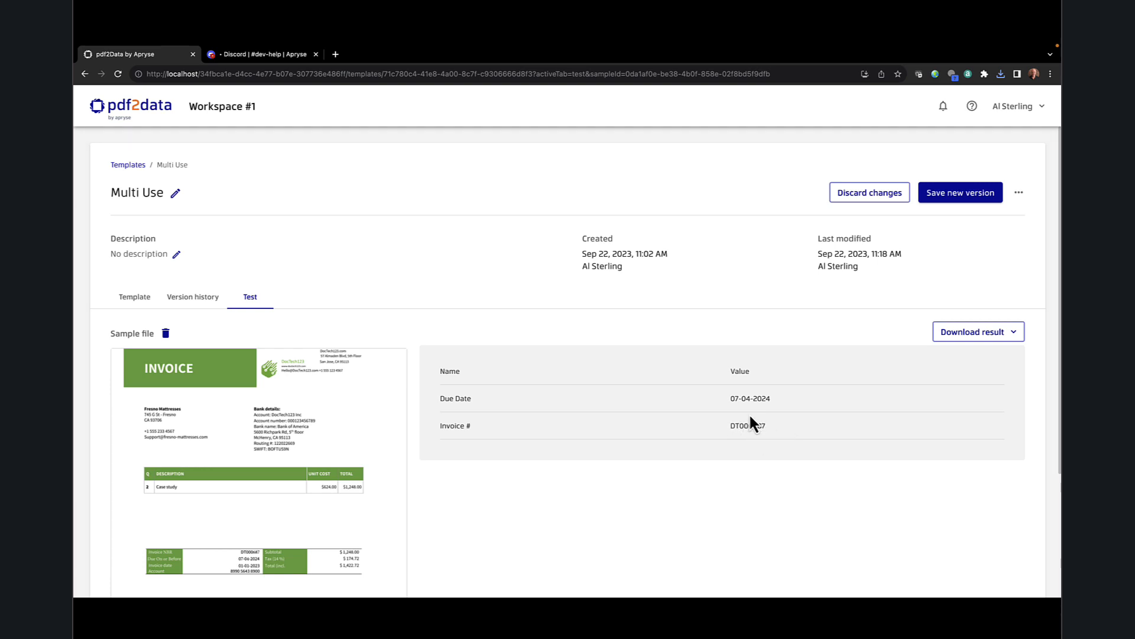
left_click(953, 330)
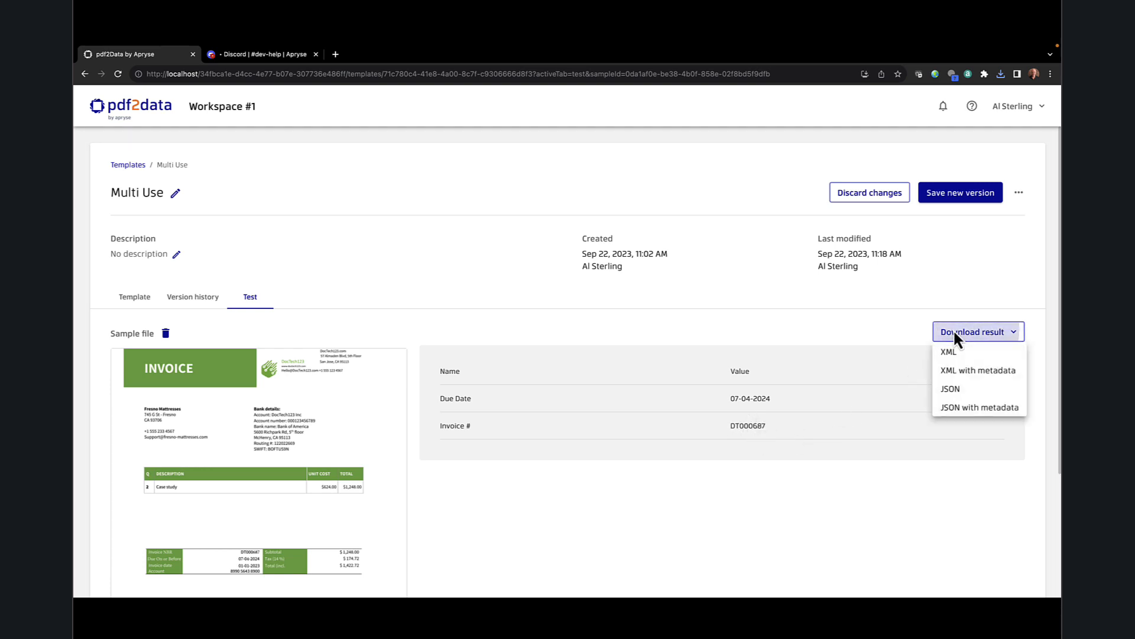
left_click(952, 391)
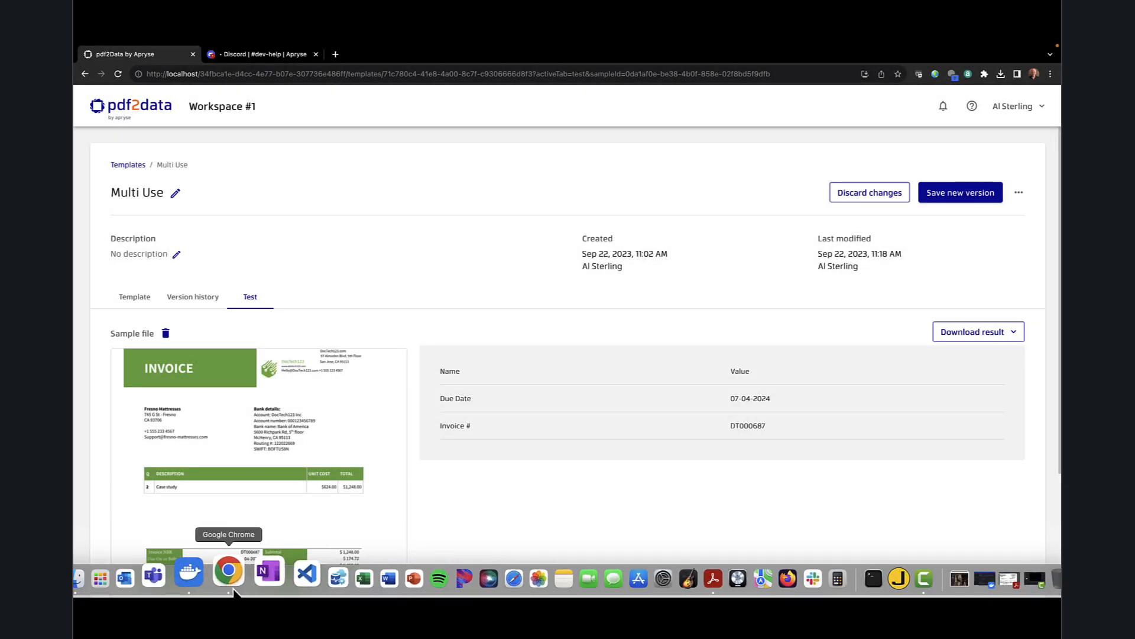
Open the three downloaded Multi Use JSON files from Downloads in the code editor and review them, closing Multi Use.json and Multi Use (1).json.
left_click(105, 573)
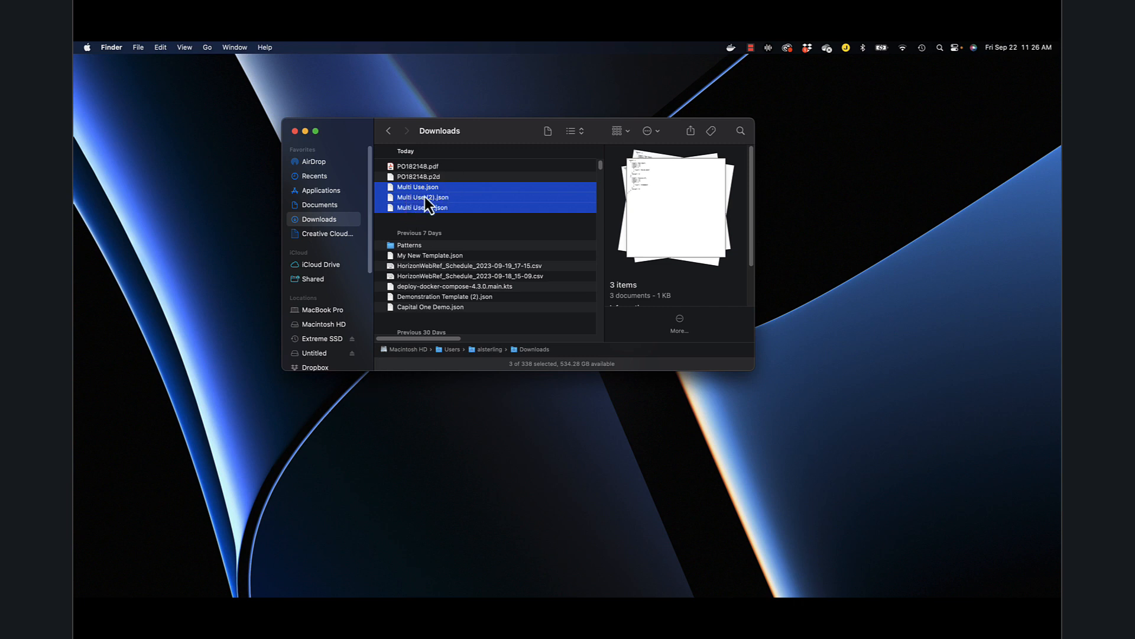
right_click(467, 195)
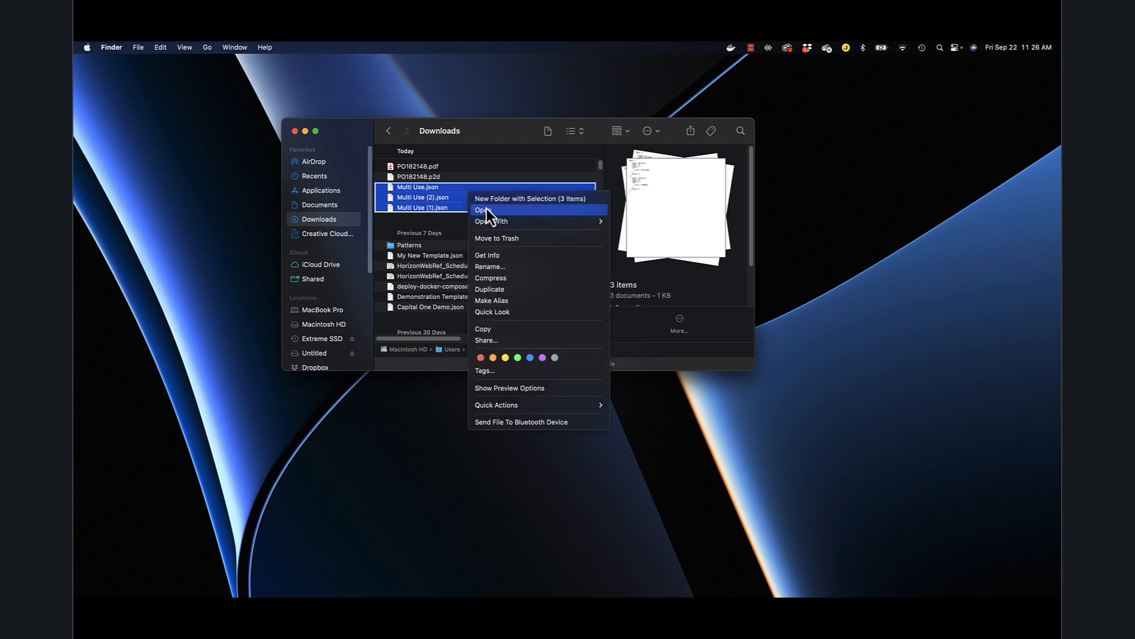
left_click(488, 210)
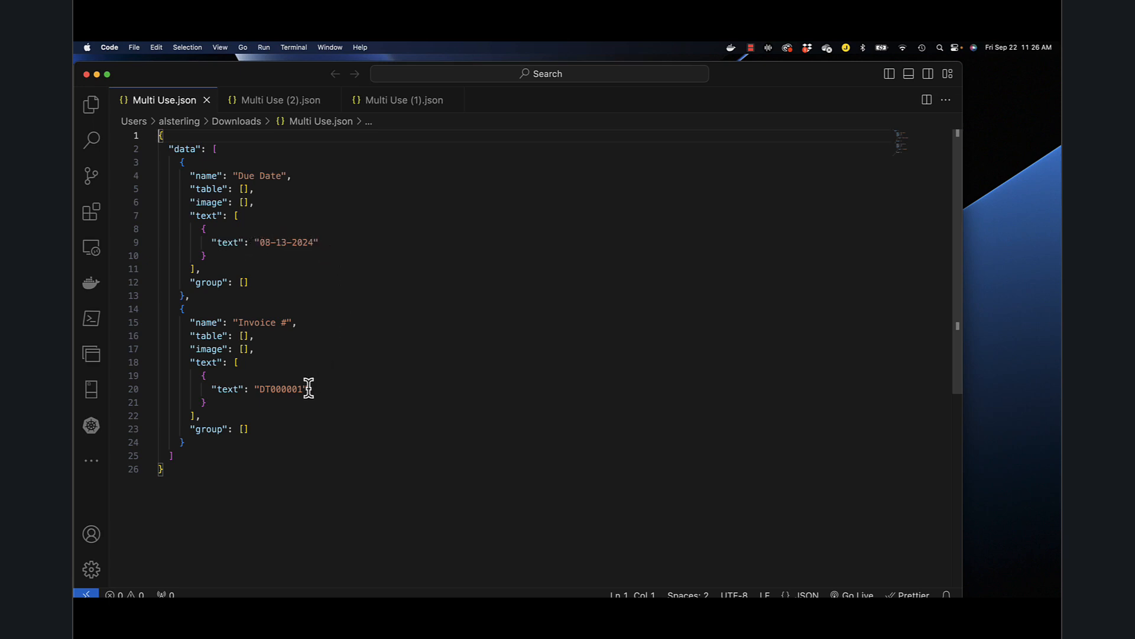
left_click(207, 100)
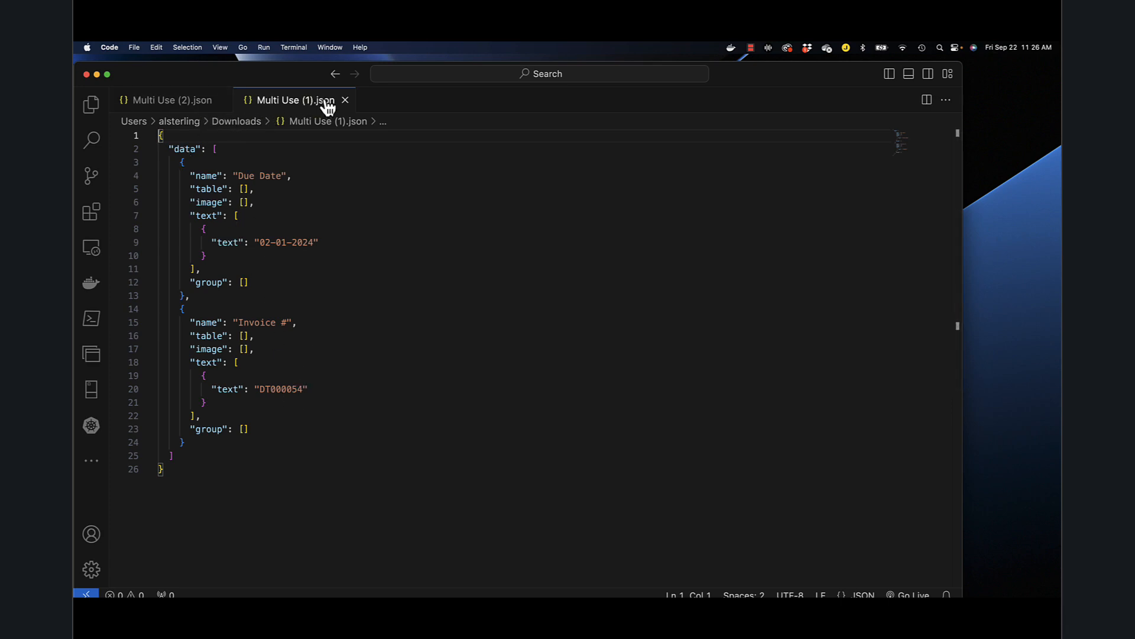
left_click(346, 102)
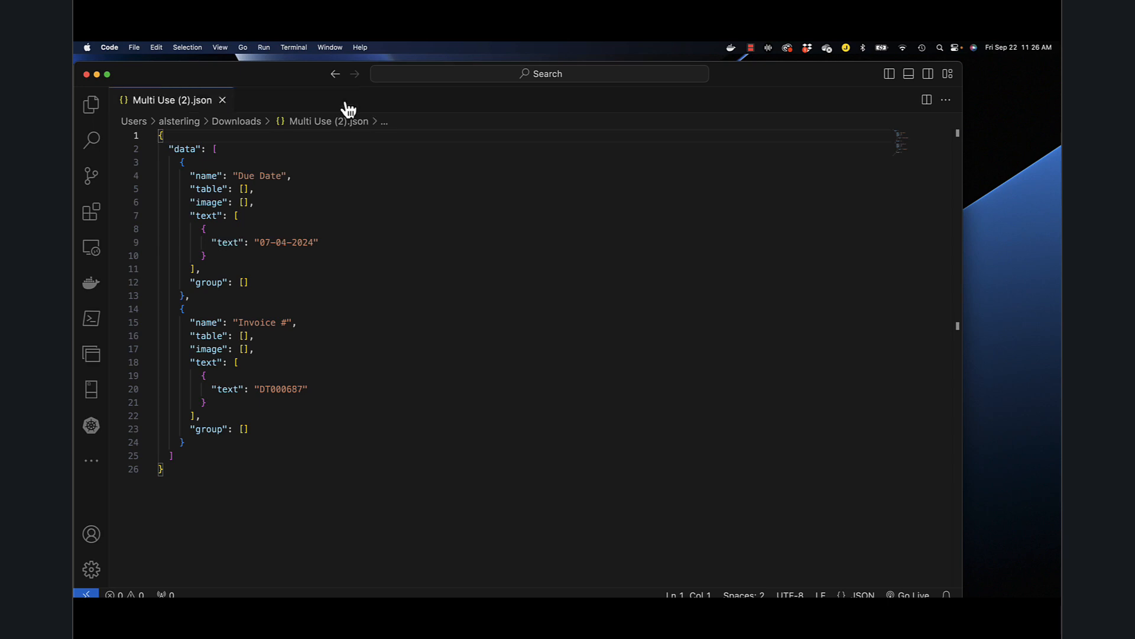